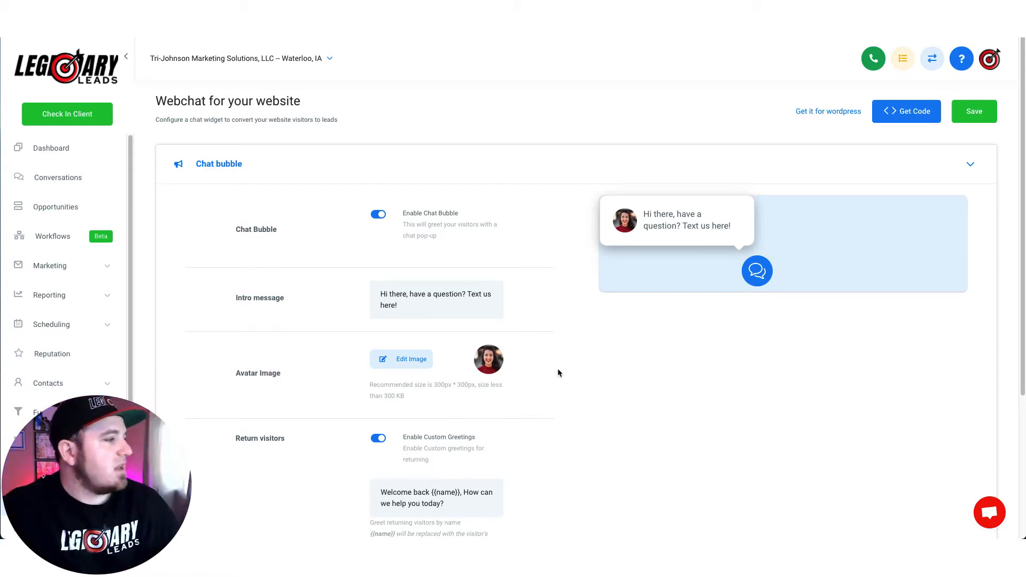
# Step: Toggle the chat bubble greeting off and on, and change the intro ending from 'Text us here!' to 'Message us!'
pyautogui.scroll(-1, 48, 307)
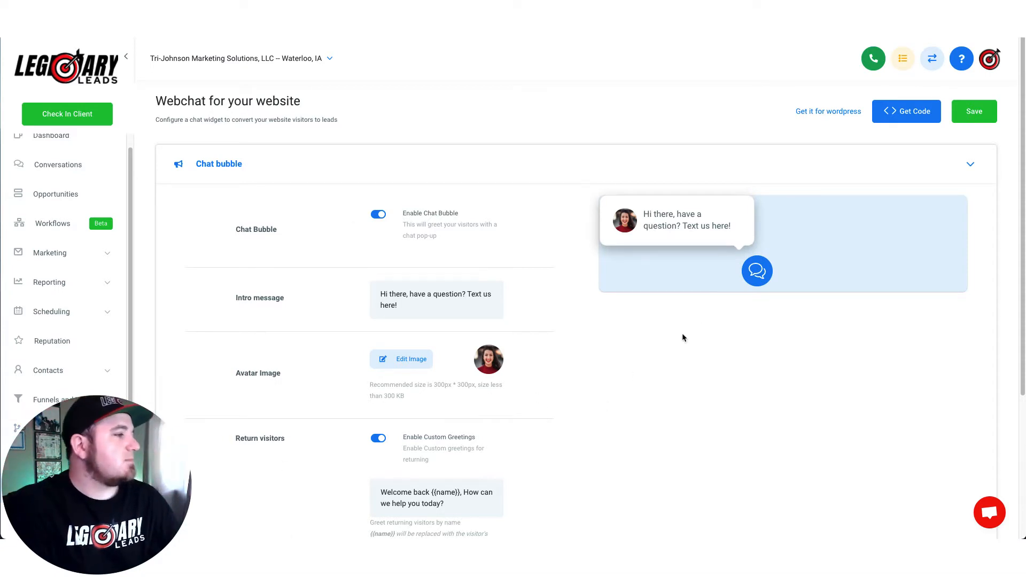
pyautogui.click(379, 216)
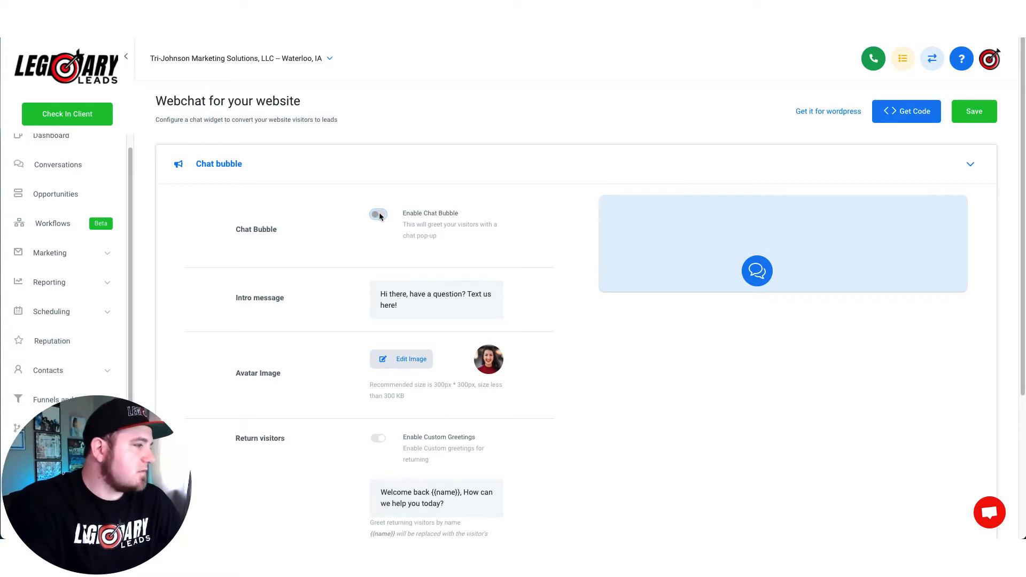
pyautogui.click(380, 215)
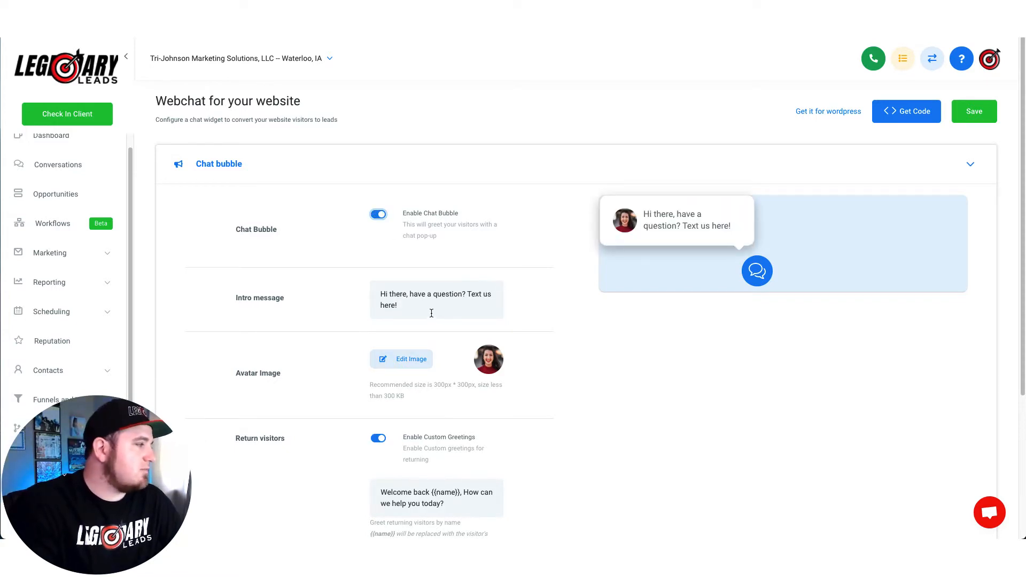
pyautogui.click(460, 301)
pyautogui.moveTo(468, 294); pyautogui.dragTo(494, 305)
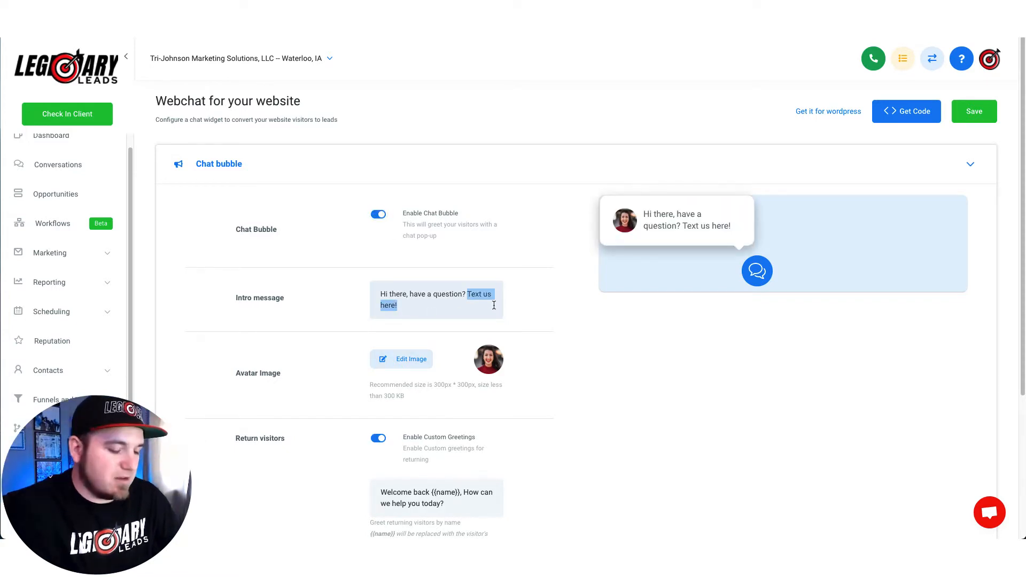
pyautogui.write('Message us!')
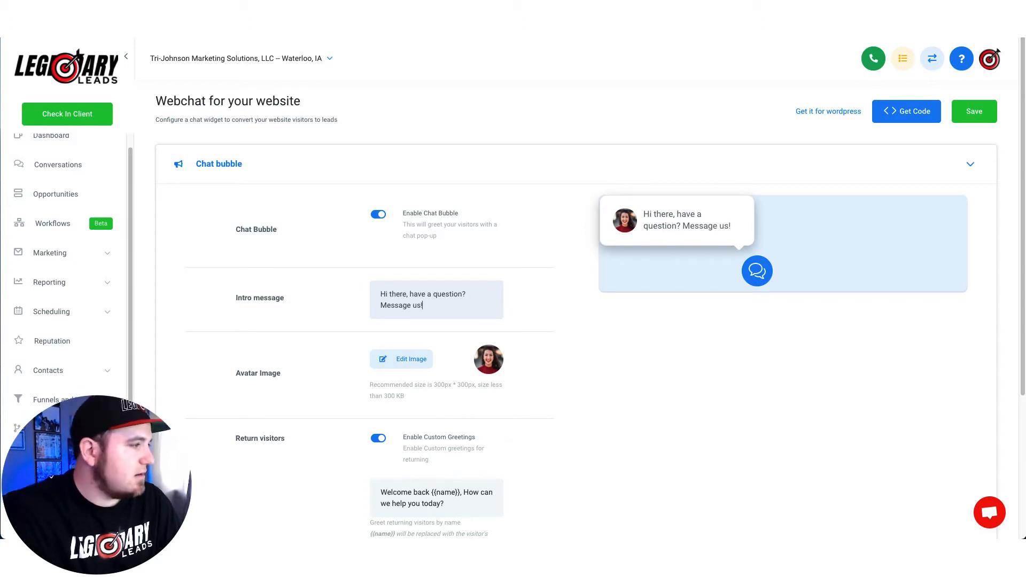
pyautogui.scroll(-3, 674, 387)
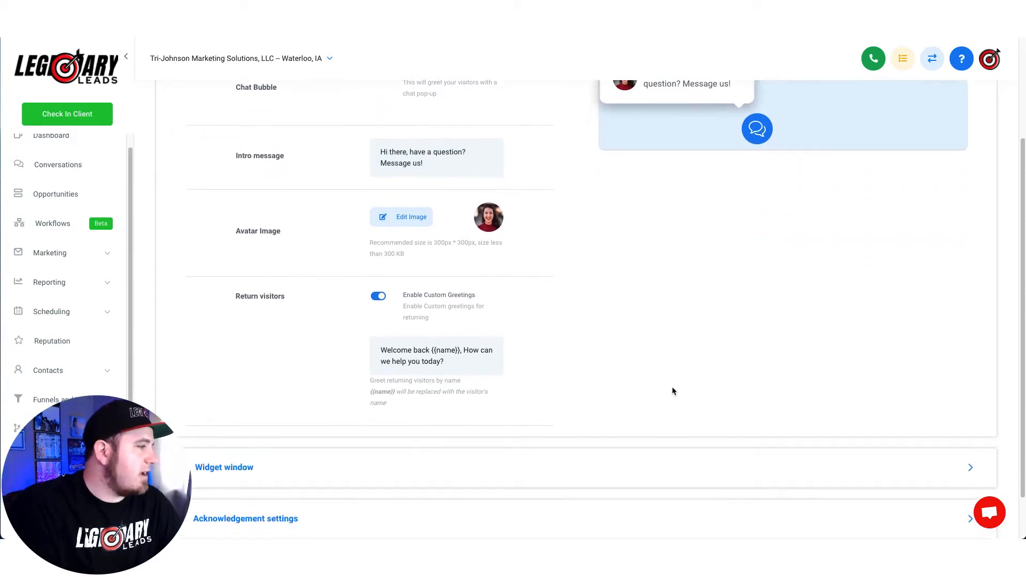
pyautogui.scroll(3, 613, 288)
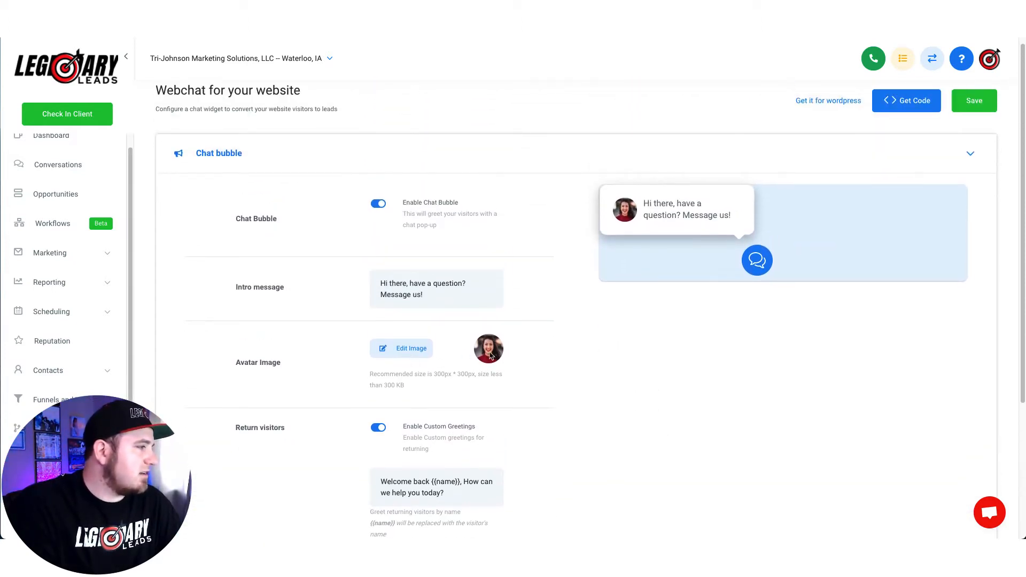
# Step: Replace the webchat avatar photo with the bullseye target logo
pyautogui.click(391, 349)
pyautogui.doubleClick(770, 398)
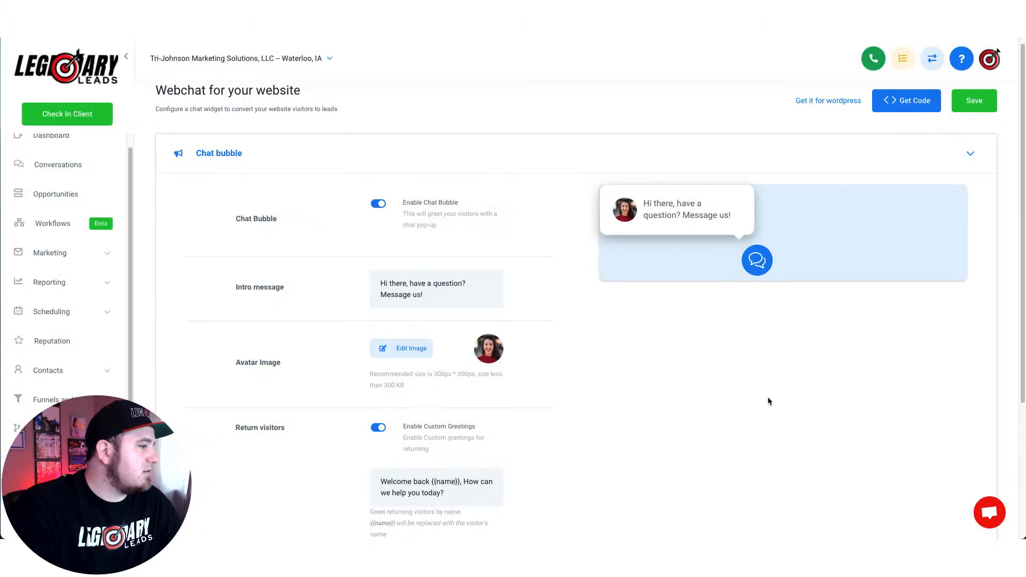
pyautogui.scroll(-3, 632, 377)
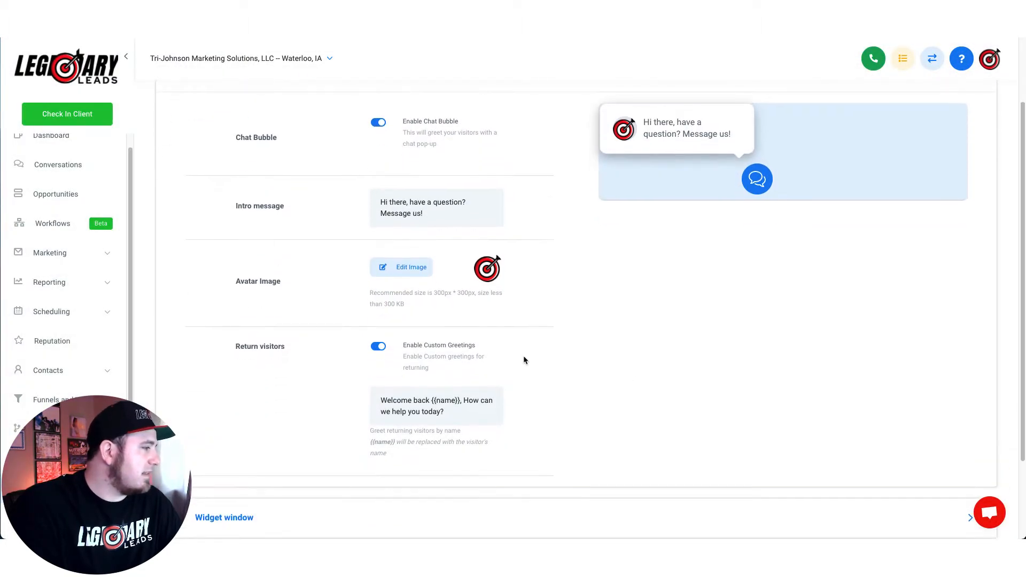
pyautogui.scroll(-2, 524, 358)
# Step: Review the returning-visitor {{name}} greeting and expand the Widget window settings
pyautogui.moveTo(470, 365); pyautogui.dragTo(388, 348)
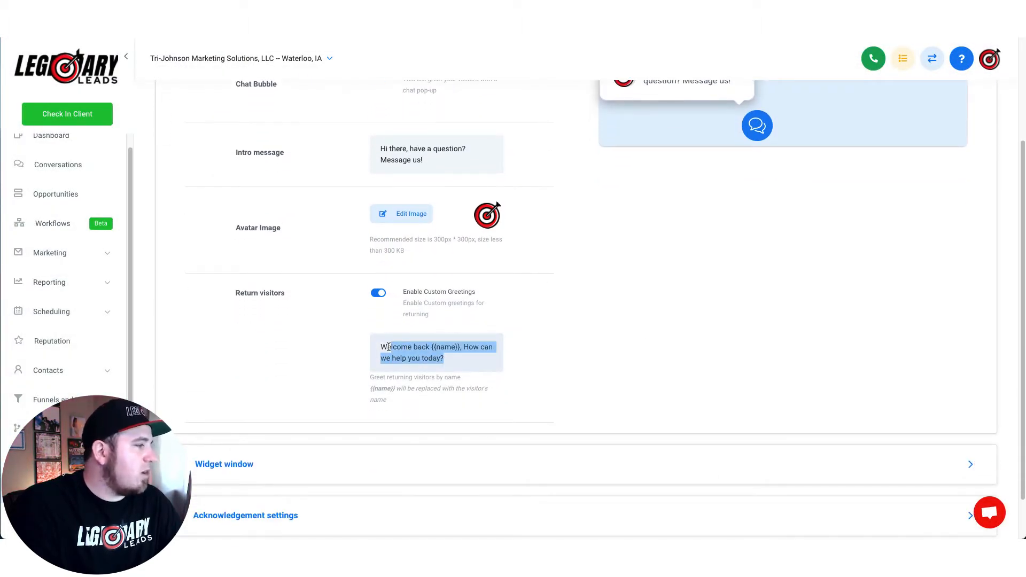
pyautogui.click(529, 366)
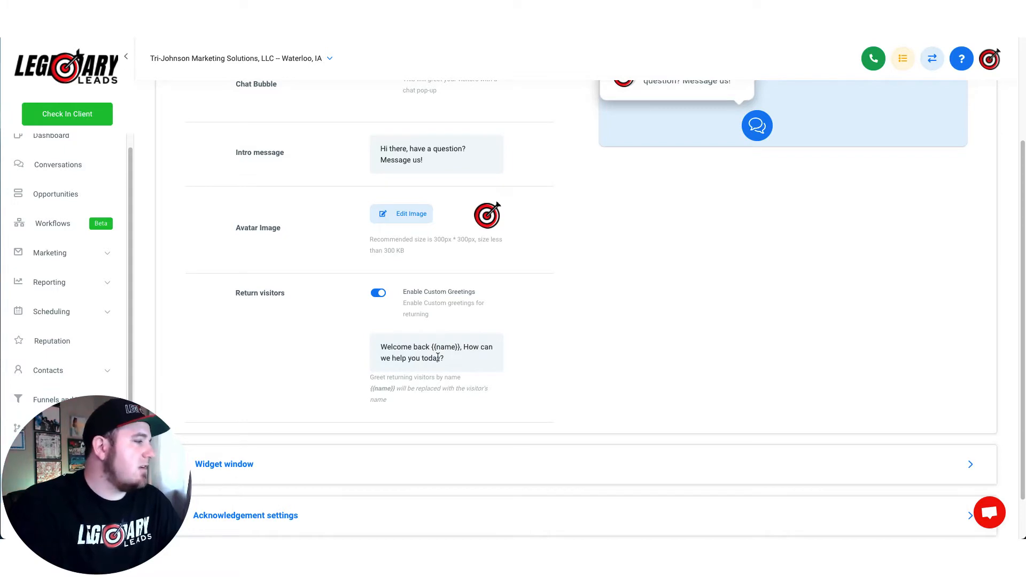
pyautogui.moveTo(461, 345); pyautogui.dragTo(426, 345)
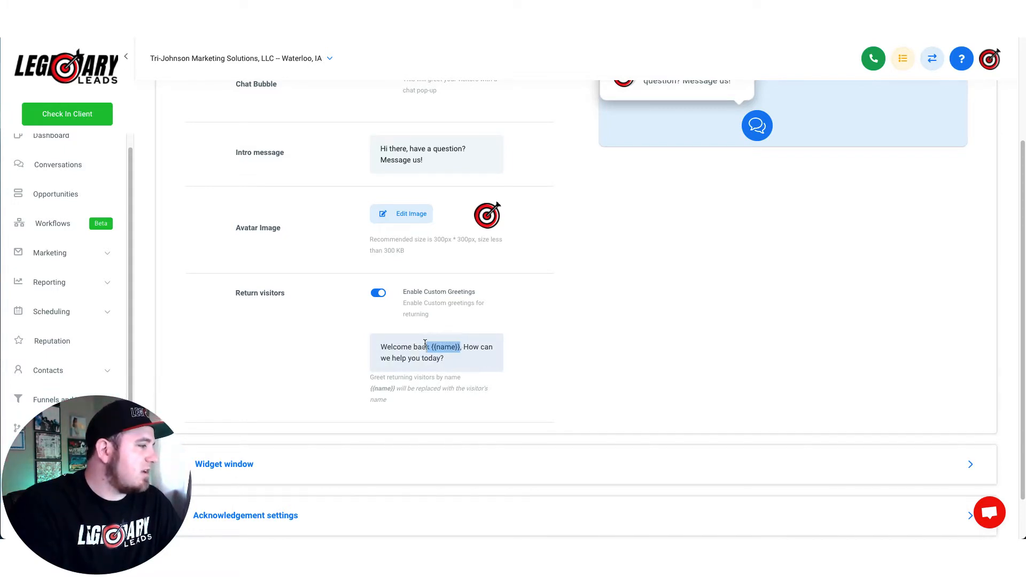
pyautogui.click(566, 358)
pyautogui.scroll(-2, 337, 421)
pyautogui.click(337, 421)
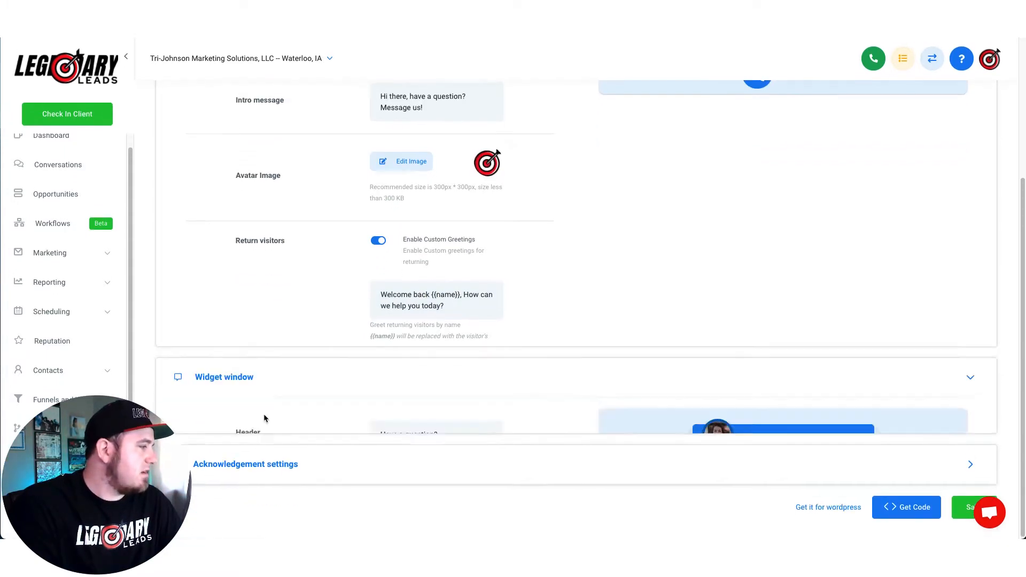
# Step: Toggle the Add Email field off and on, leaving it enabled in the chat form
pyautogui.scroll(-5, 563, 239)
pyautogui.scroll(2, 563, 239)
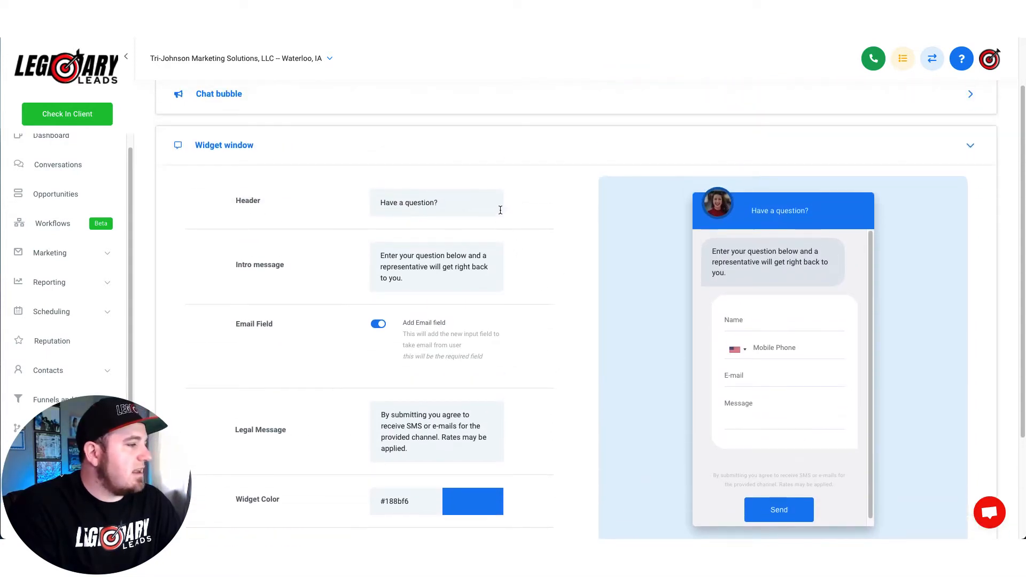
pyautogui.click(379, 325)
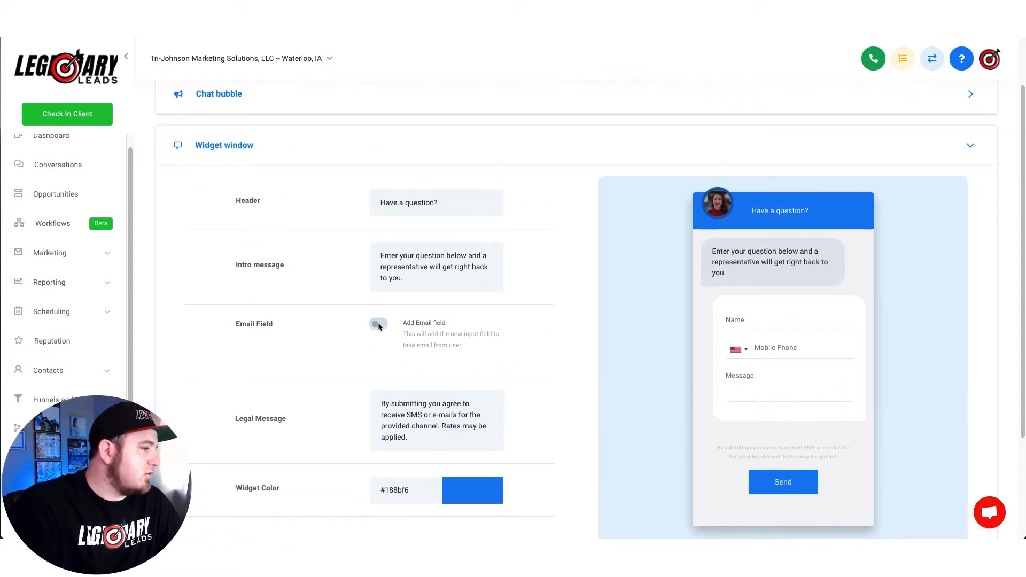
pyautogui.click(379, 324)
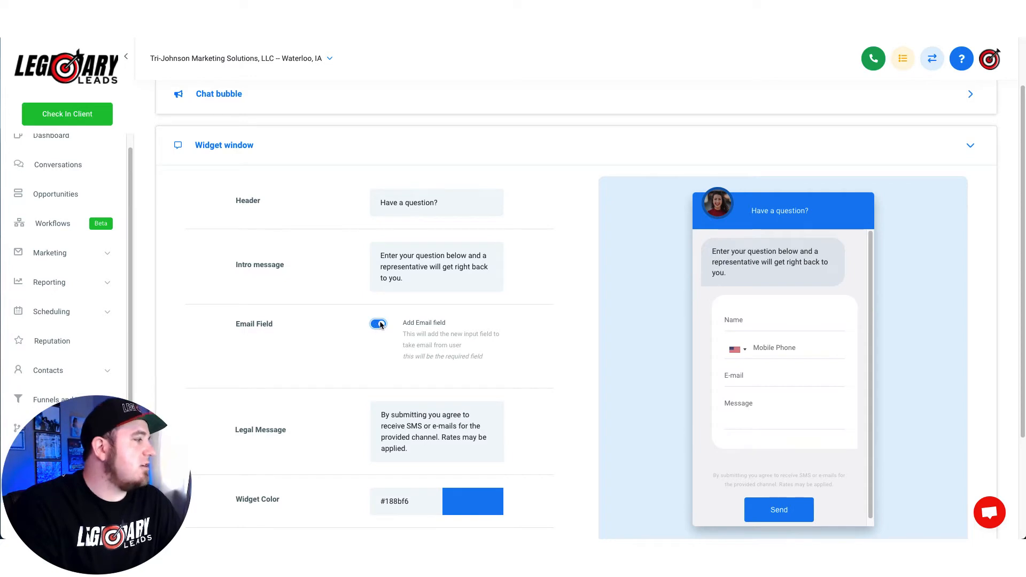
pyautogui.click(379, 324)
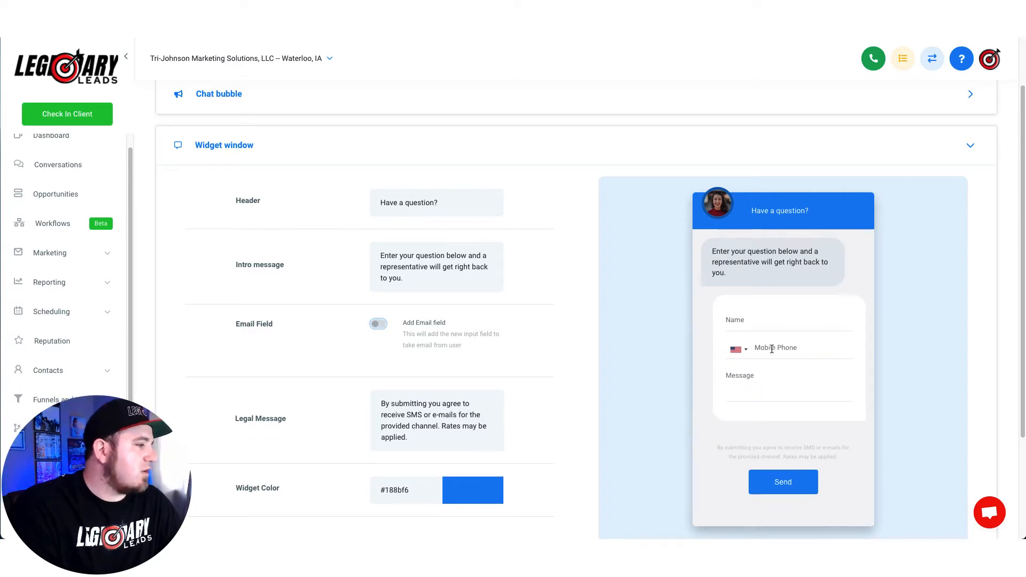
pyautogui.click(378, 324)
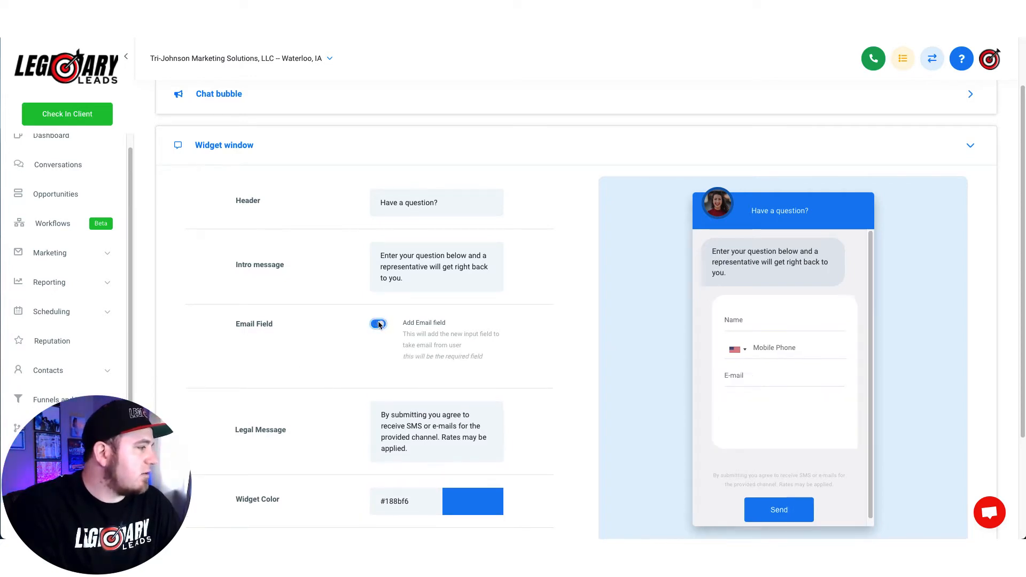
# Step: After reviewing the legal message, change the widget colour from blue to red #F61818
pyautogui.scroll(-2, 474, 271)
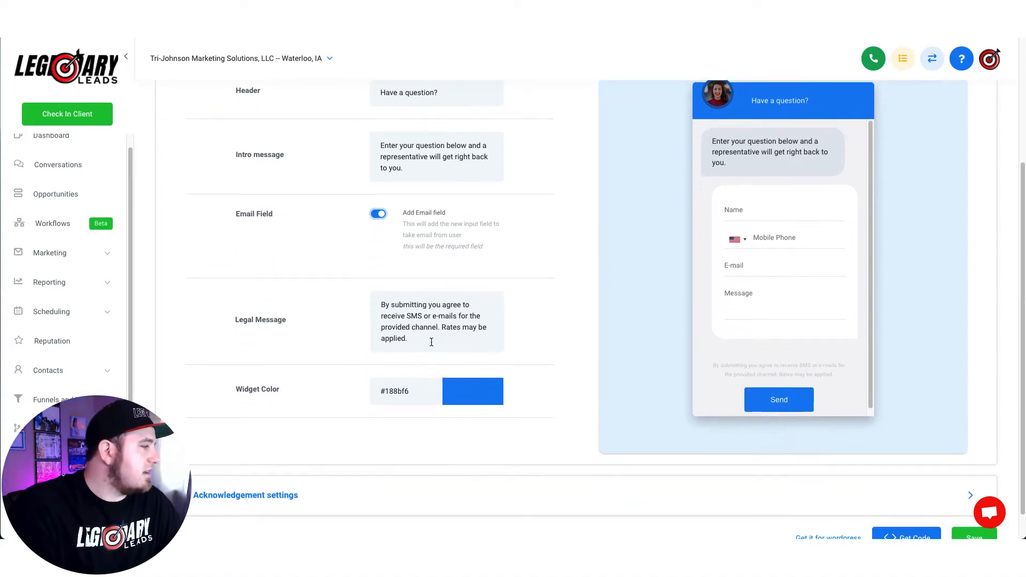
pyautogui.moveTo(432, 342); pyautogui.dragTo(463, 294)
pyautogui.click(568, 298)
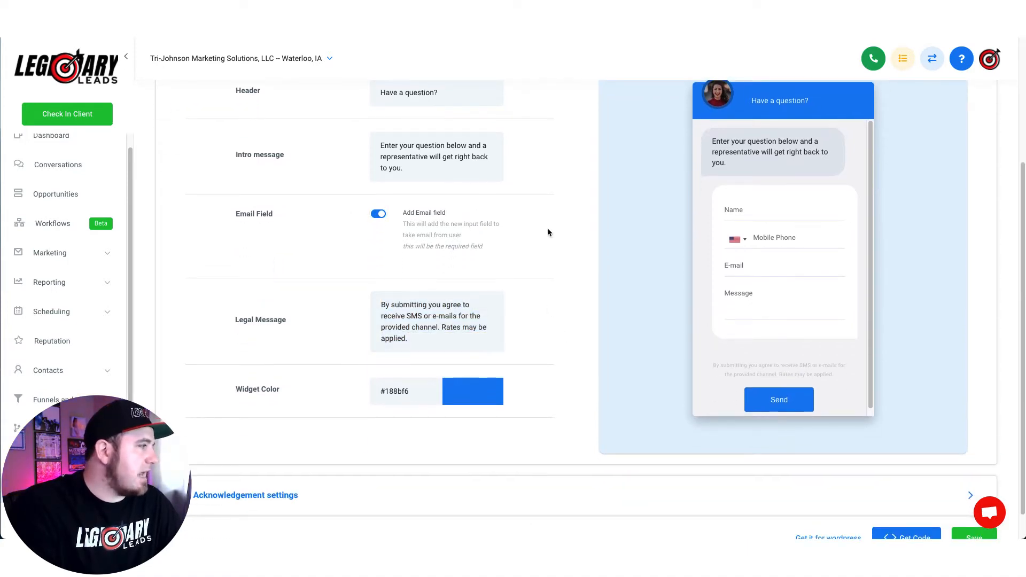
pyautogui.scroll(1, 548, 229)
pyautogui.scroll(-2, 548, 229)
pyautogui.click(489, 360)
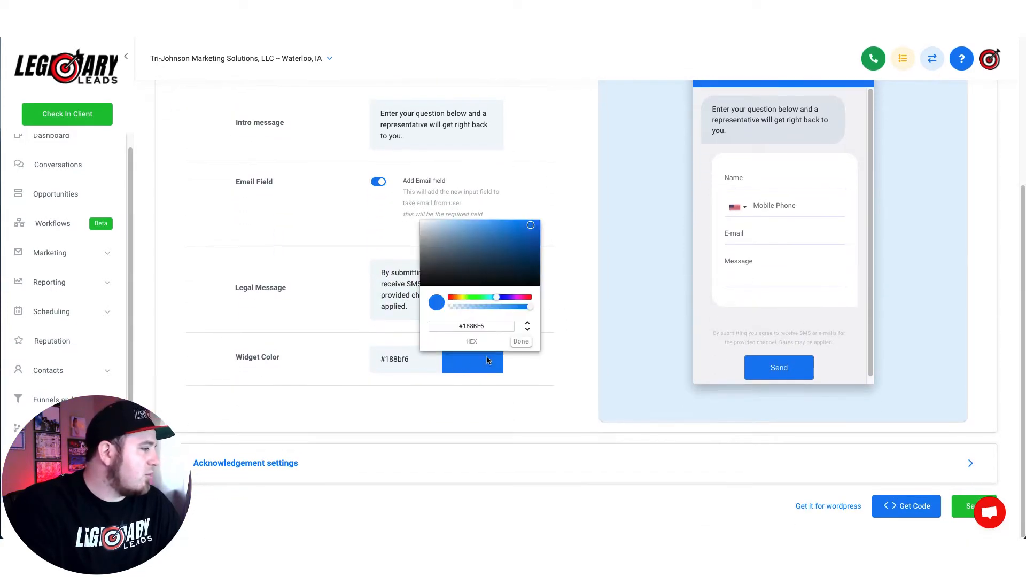
pyautogui.moveTo(526, 299); pyautogui.dragTo(537, 301)
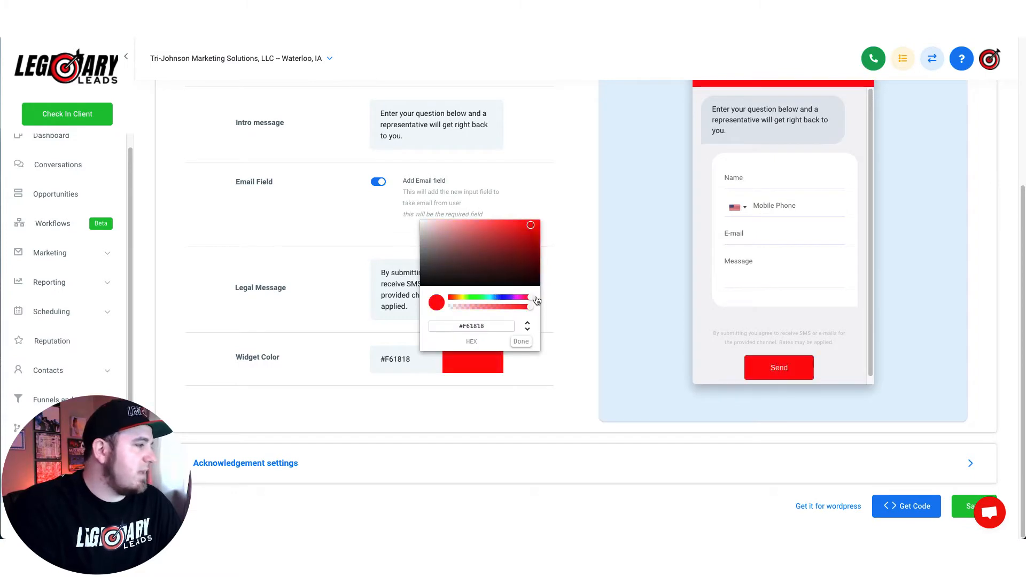
pyautogui.click(522, 341)
pyautogui.scroll(1, 550, 305)
pyautogui.scroll(-1, 549, 305)
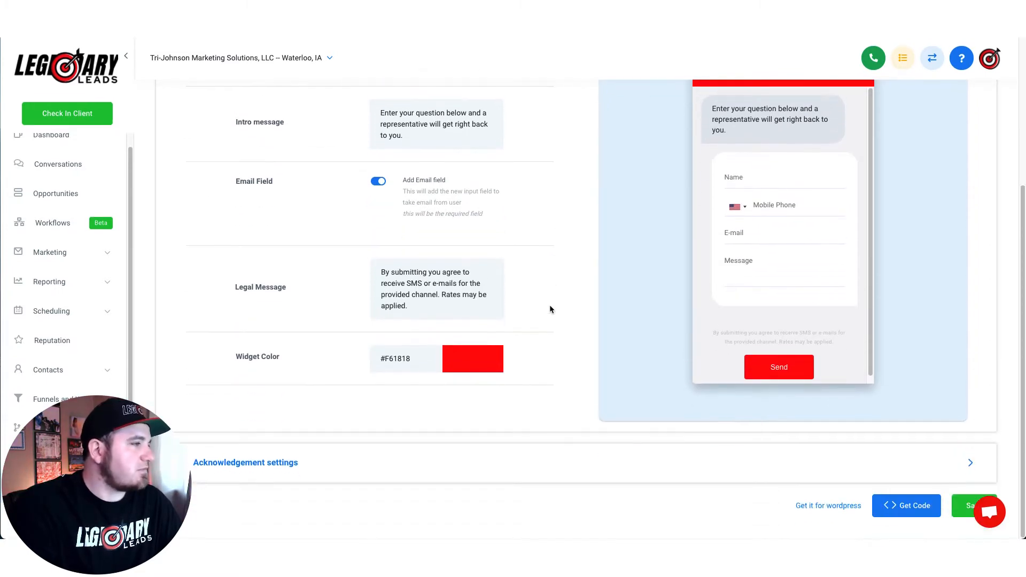
# Step: Expand the Acknowledgement settings and review the Thank You! message text
pyautogui.click(243, 470)
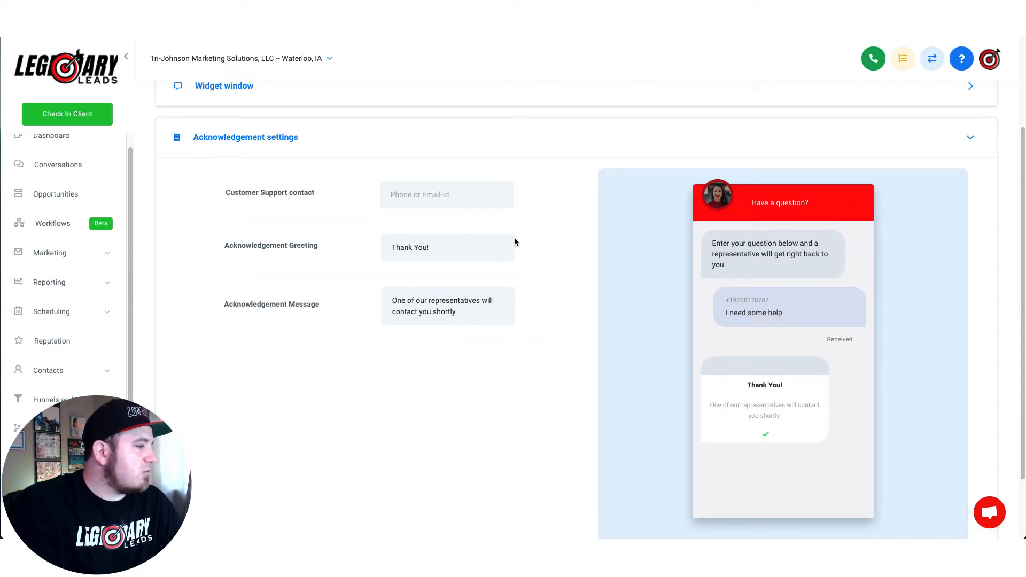
pyautogui.moveTo(392, 250); pyautogui.dragTo(459, 250)
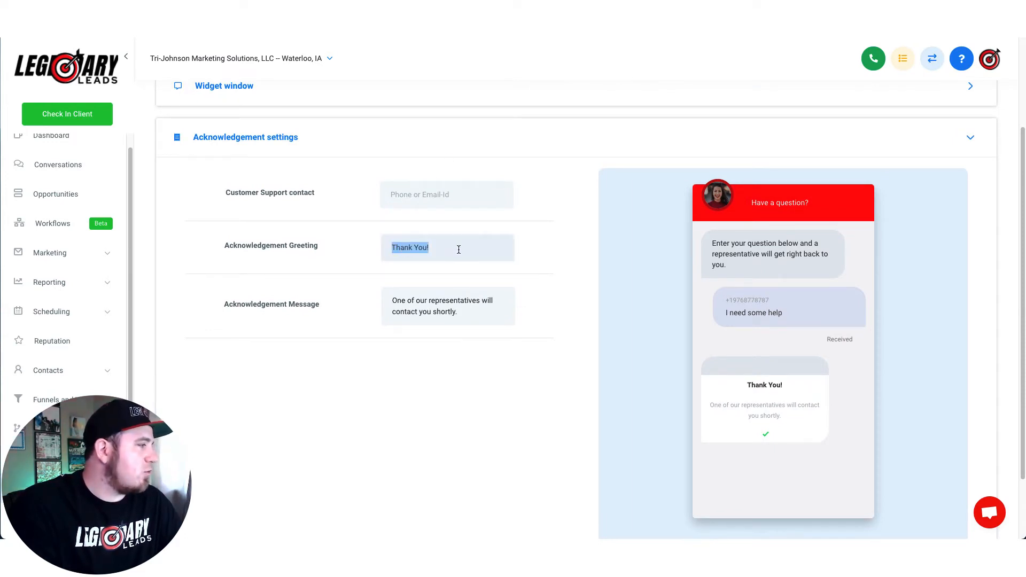
pyautogui.moveTo(477, 313); pyautogui.dragTo(378, 297)
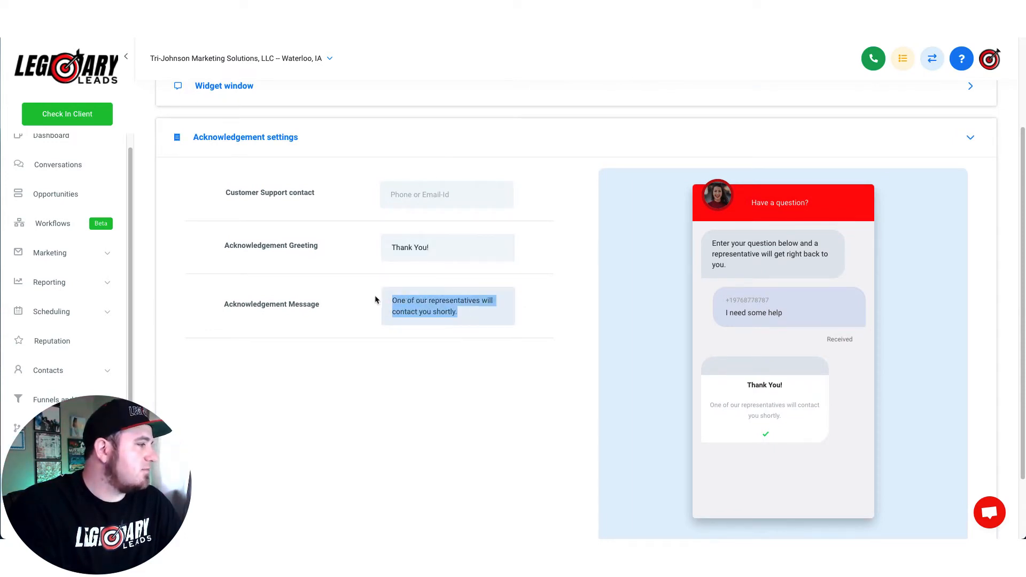
pyautogui.click(553, 251)
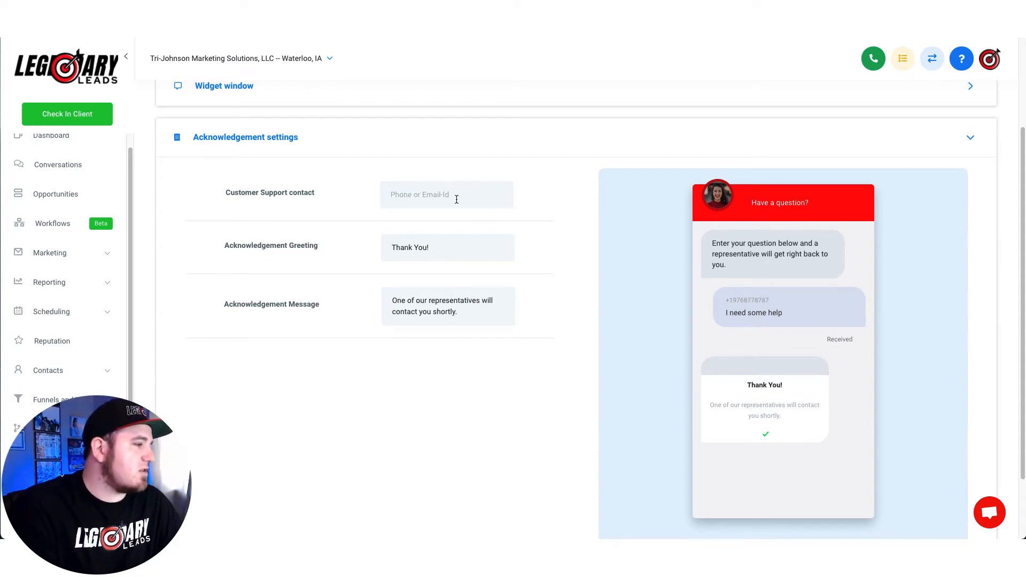
# Step: Enter the business support e-mail address as the Customer Support contact
pyautogui.click(436, 196)
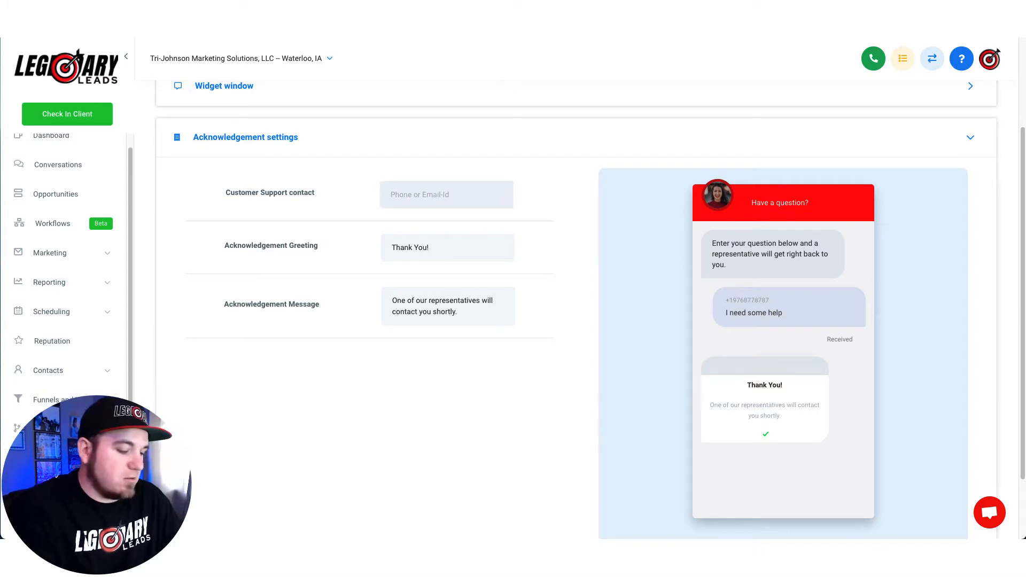
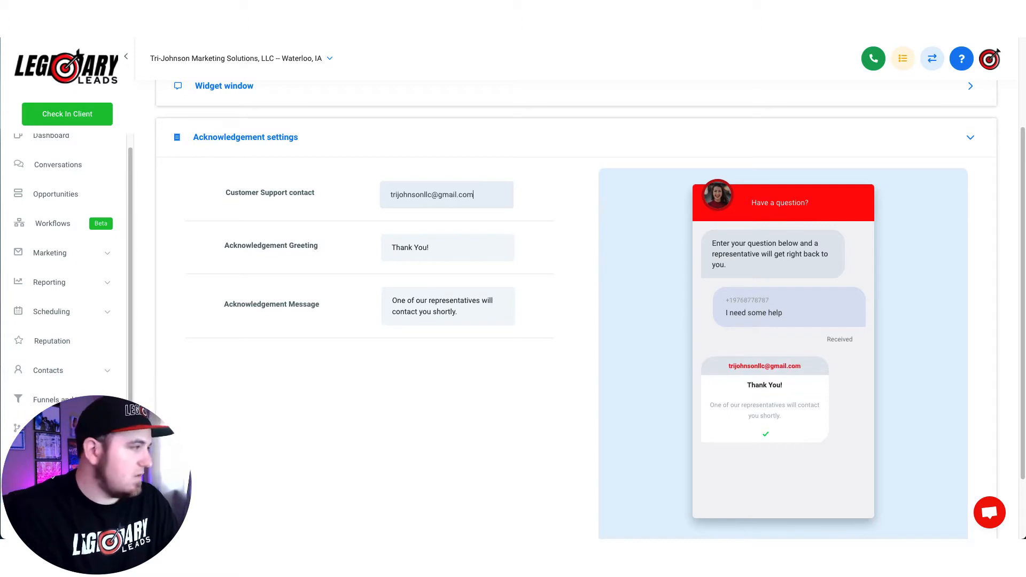
pyautogui.click(554, 224)
pyautogui.scroll(-3, 581, 306)
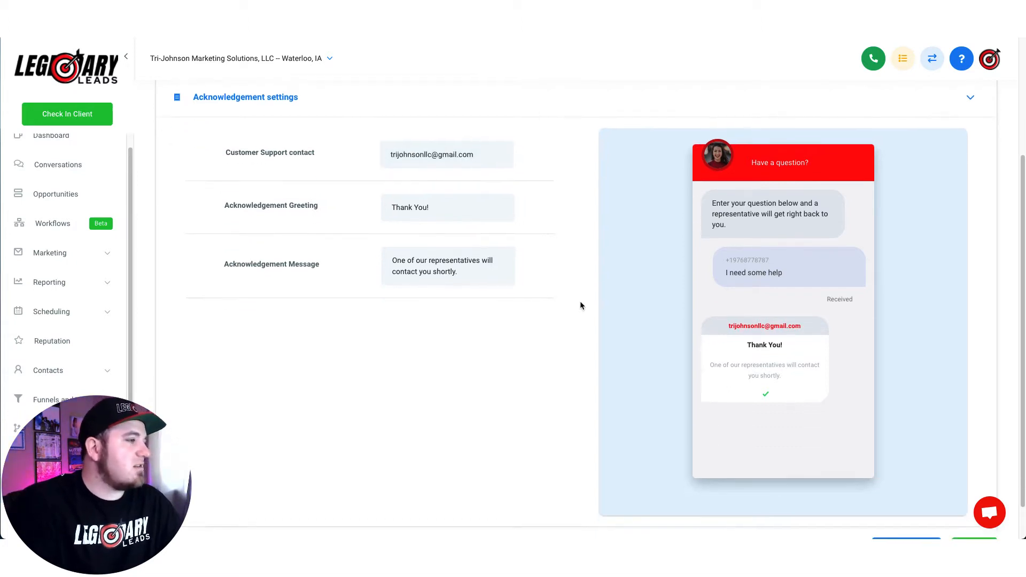
# Step: Copy the chat widget's embed code and close the code window
pyautogui.click(909, 506)
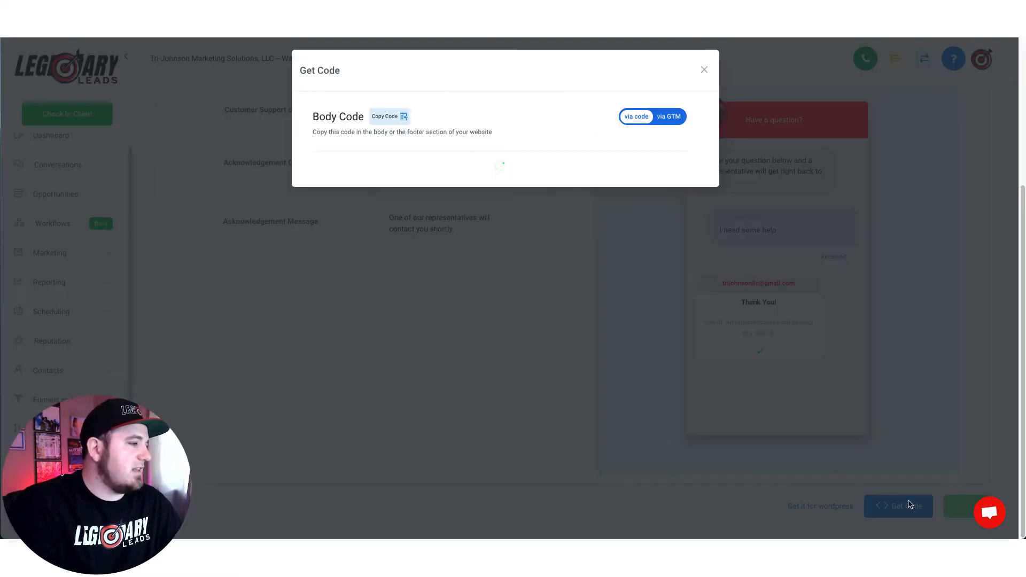
pyautogui.click(386, 118)
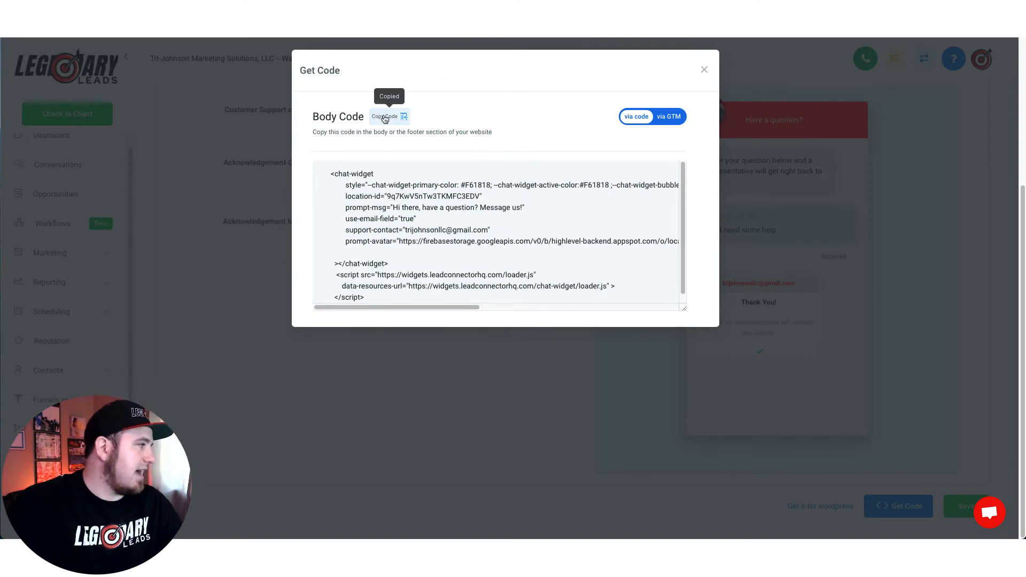
pyautogui.moveTo(345, 134); pyautogui.dragTo(490, 132)
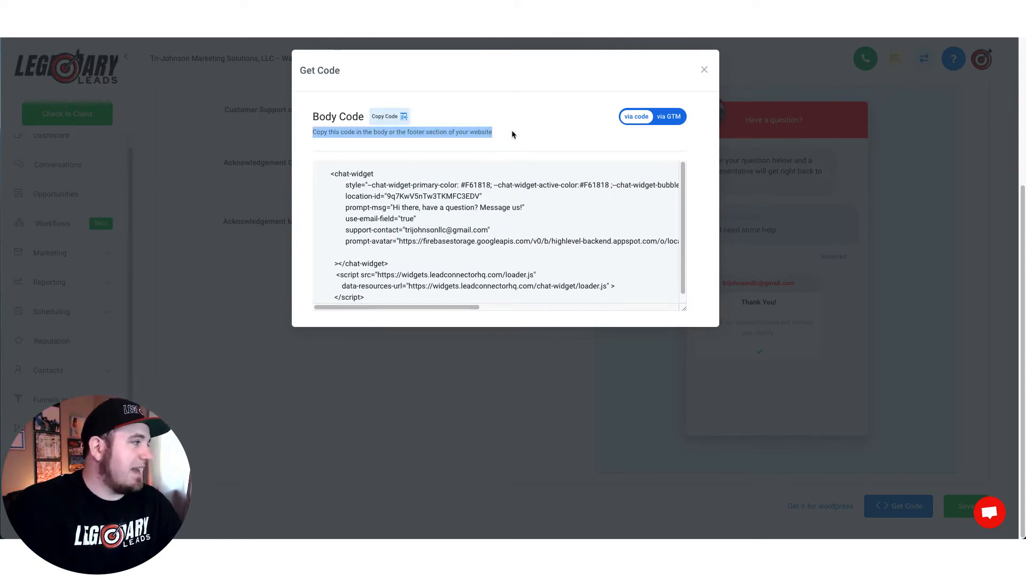
pyautogui.click(512, 134)
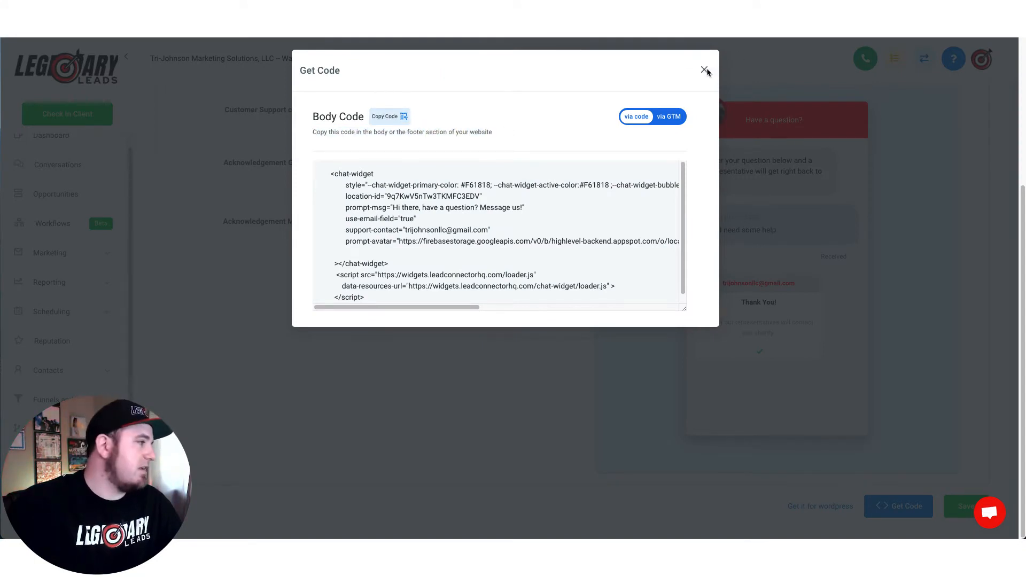
pyautogui.click(705, 70)
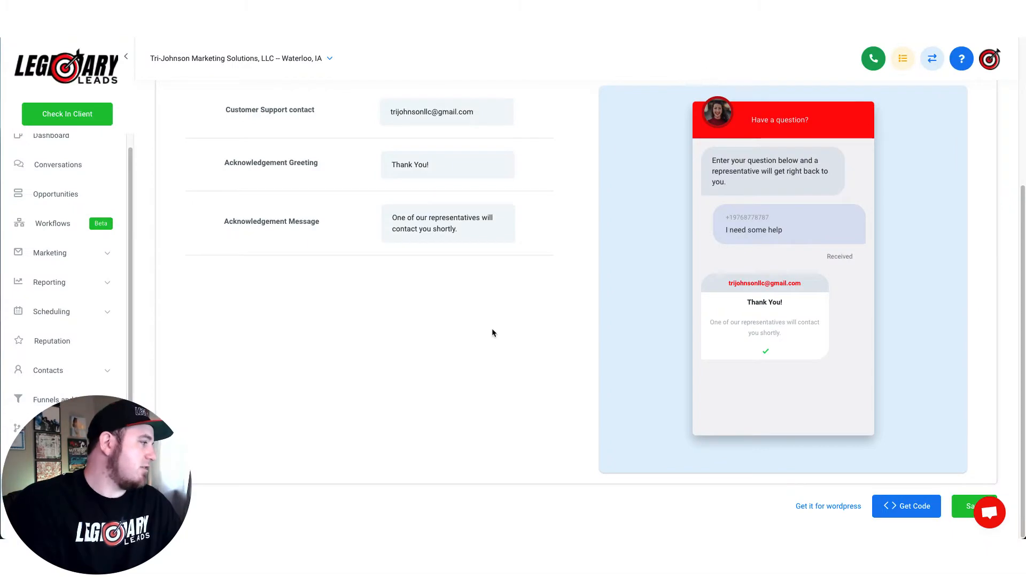
# Step: Open the Legendary Leads website from Funnels & Websites > Websites
pyautogui.click(108, 395)
pyautogui.click(59, 448)
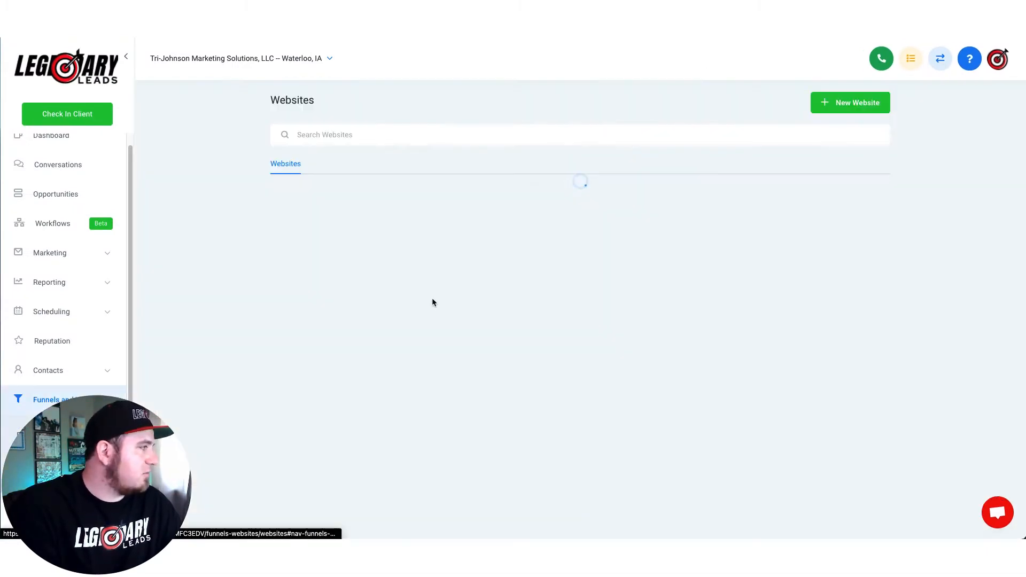
pyautogui.click(332, 190)
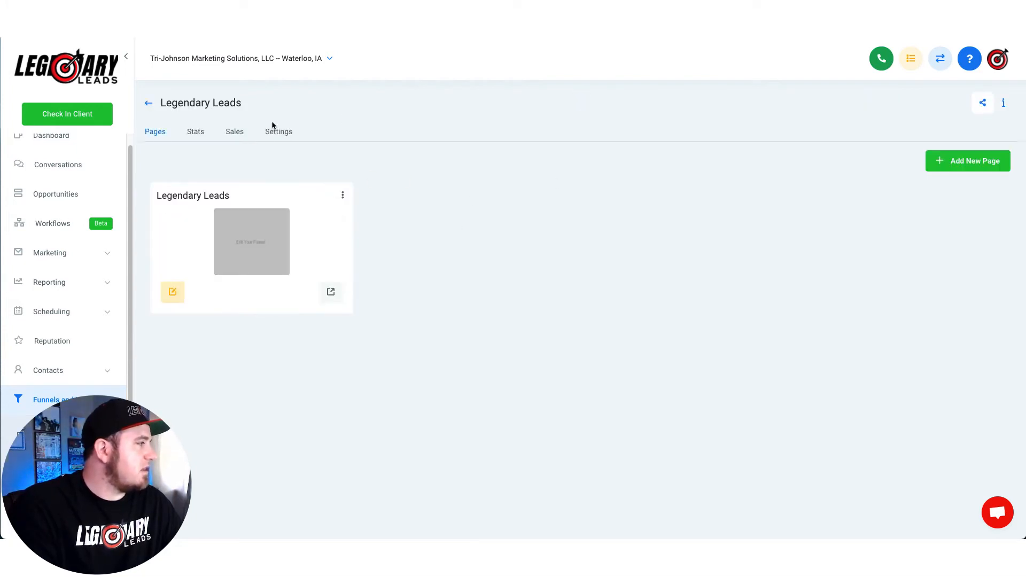
# Step: Paste the chat widget code into the website's Body tracking code and save the settings
pyautogui.click(279, 134)
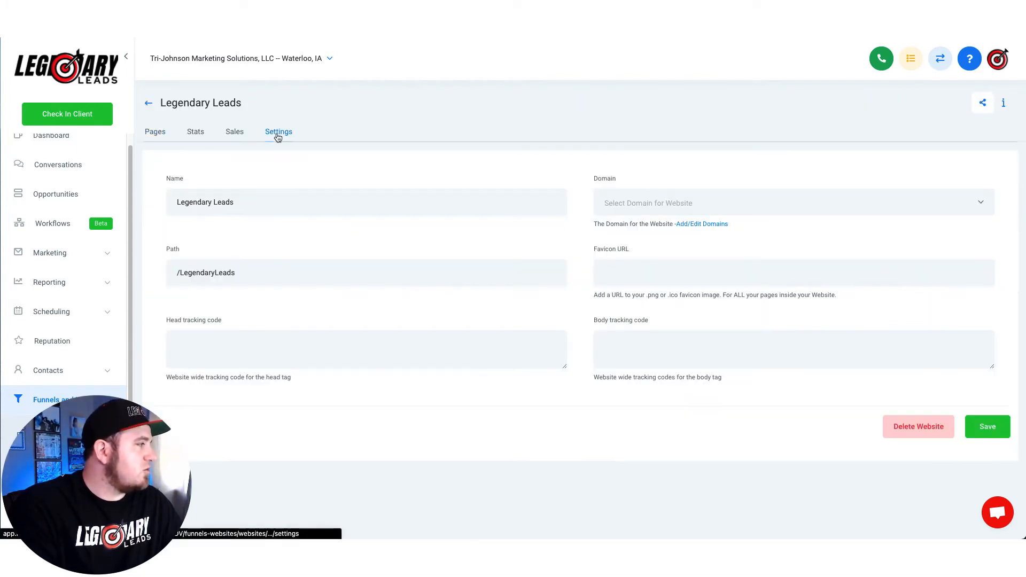
pyautogui.click(671, 341)
pyautogui.hotkey('ctrl', 'v')
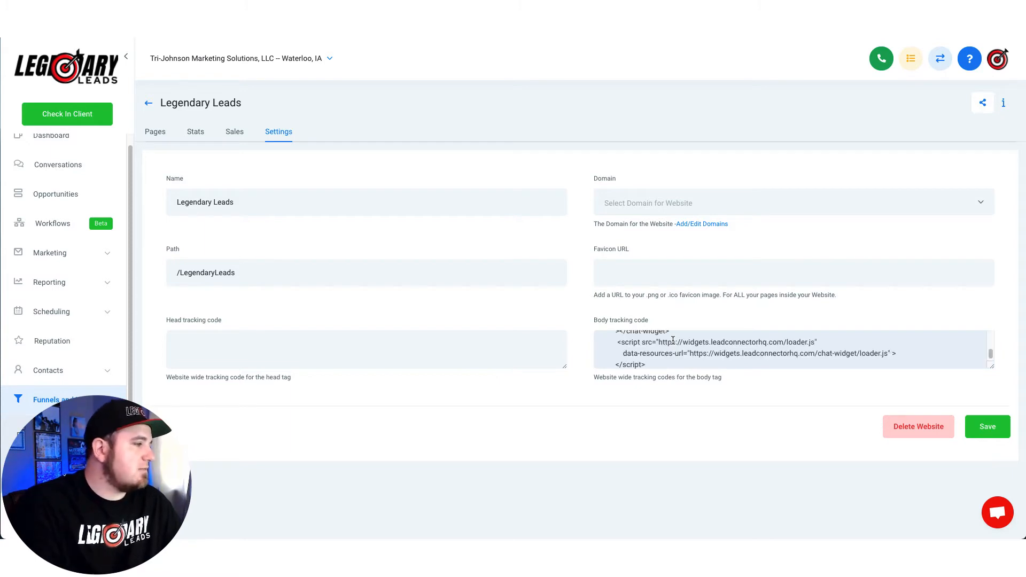
pyautogui.scroll(5, 685, 348)
pyautogui.scroll(-2, 703, 340)
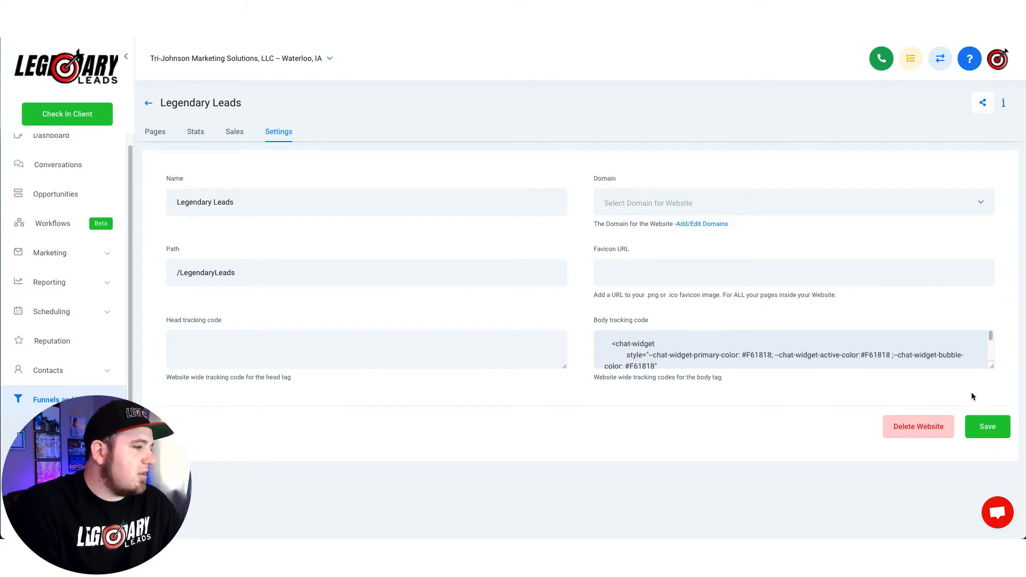
pyautogui.click(988, 426)
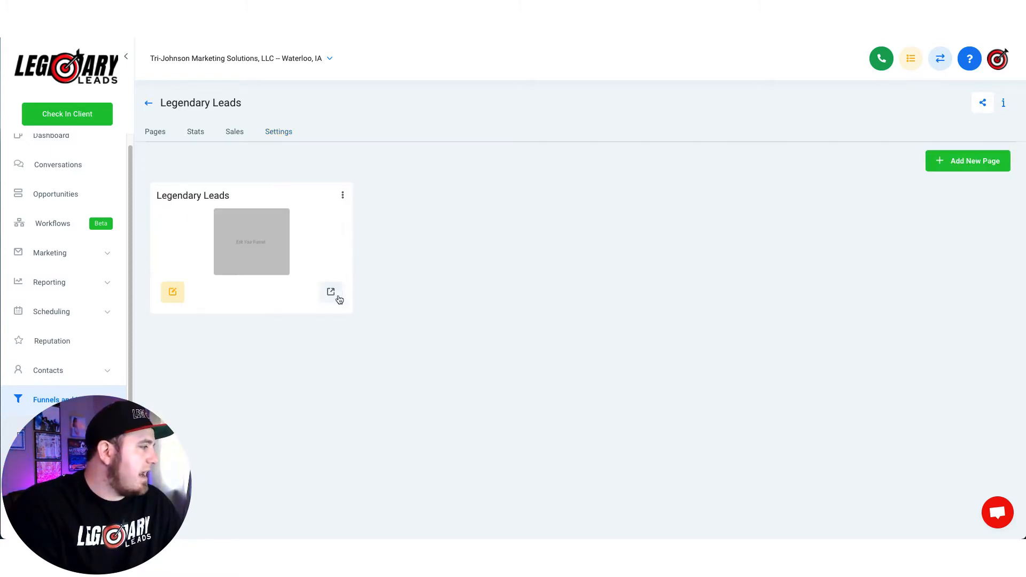
# Step: Open the live Legendary Leads page, dismiss the empty product alert, and open the chat widget
pyautogui.click(331, 293)
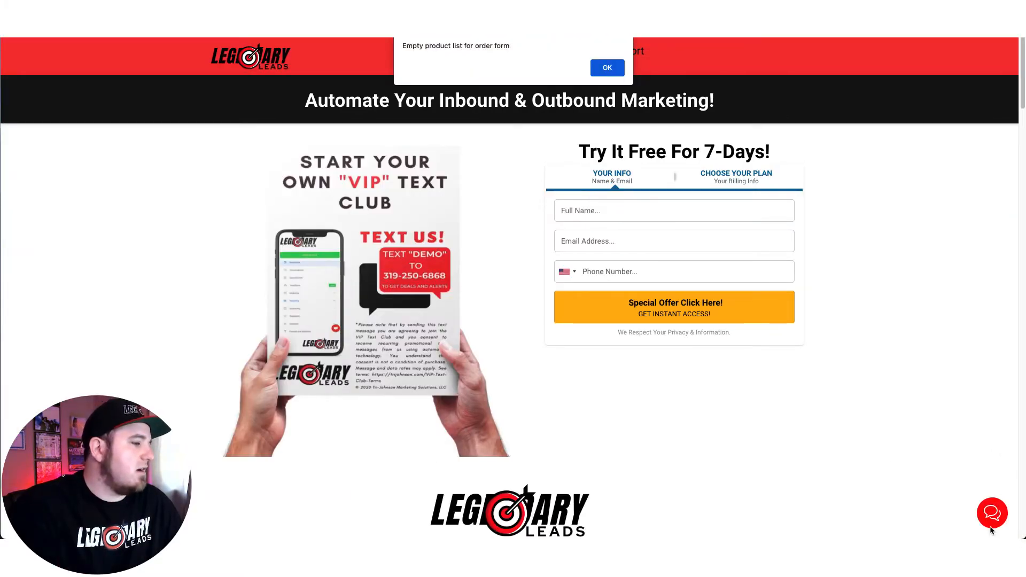
pyautogui.click(600, 66)
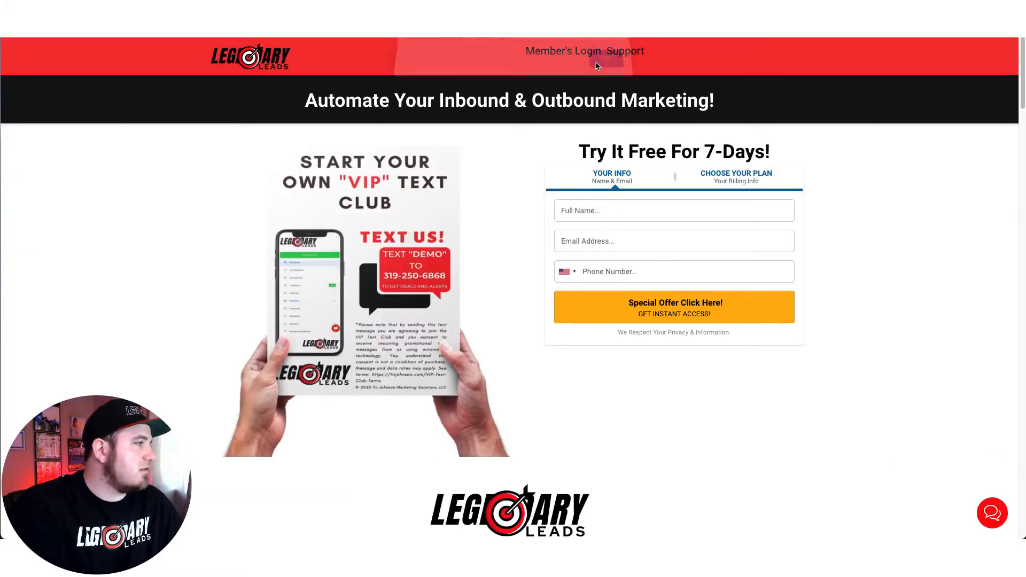
pyautogui.click(994, 516)
pyautogui.scroll(-1, 909, 284)
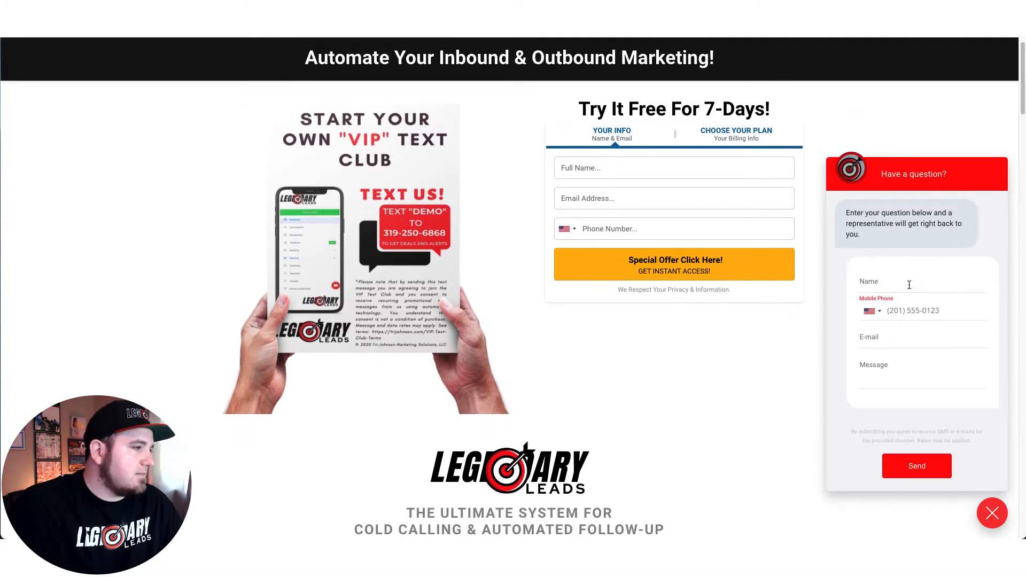
pyautogui.scroll(1, 909, 285)
# Step: Send a test chat with the visitor's details, check the Thank You acknowledgement, and close the chat
pyautogui.click(908, 285)
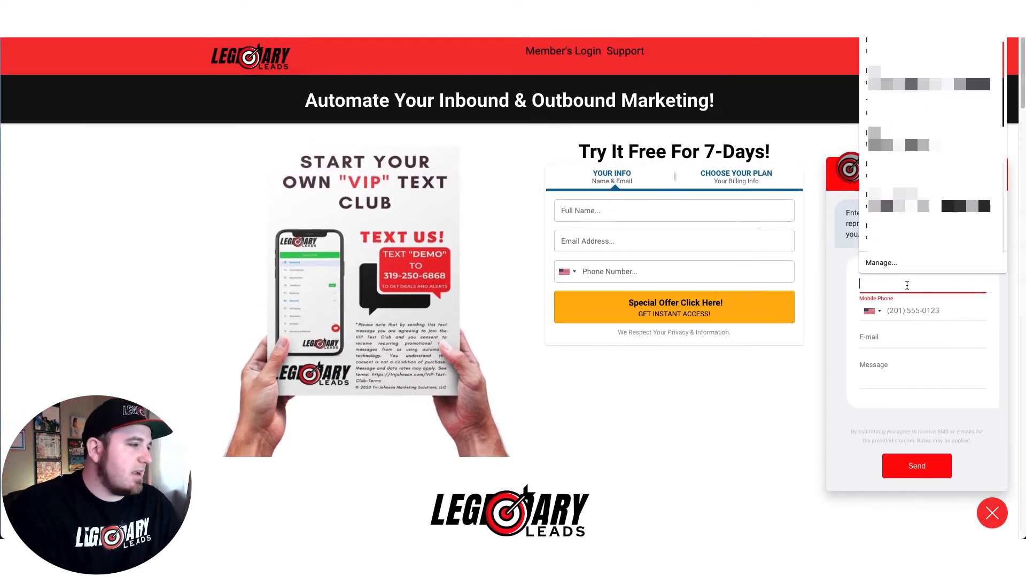
pyautogui.click(981, 190)
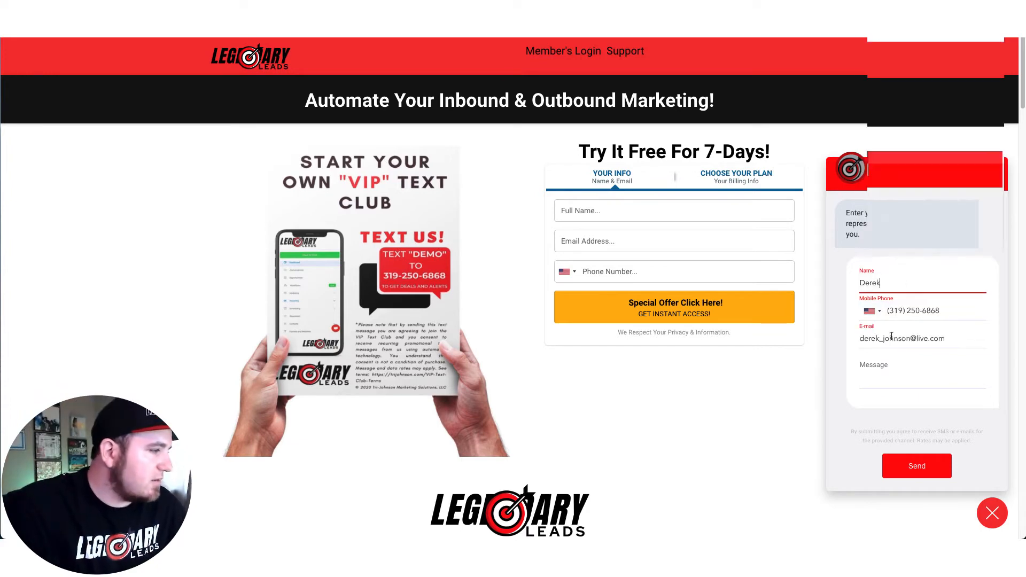
pyautogui.click(891, 371)
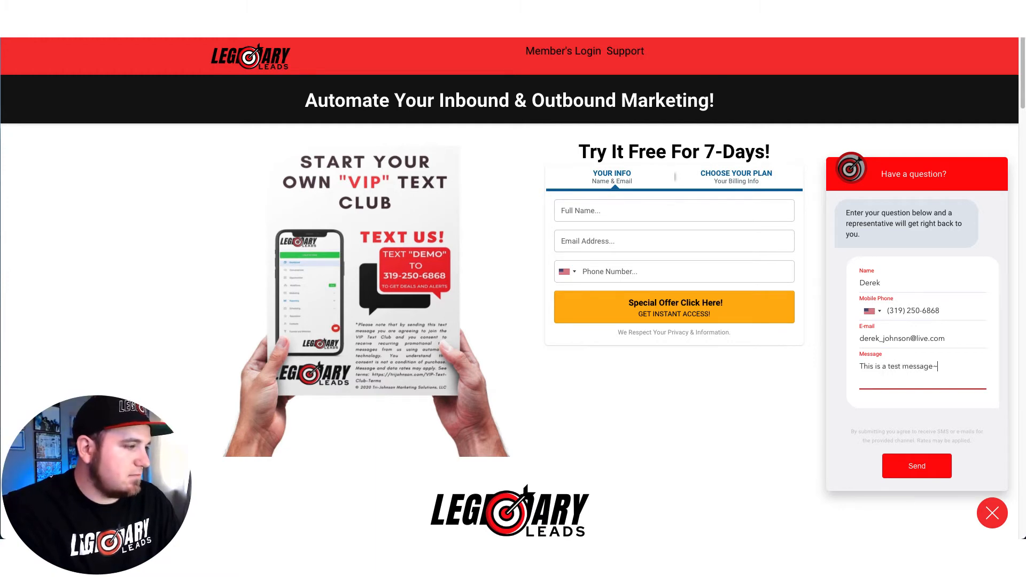
pyautogui.click(913, 472)
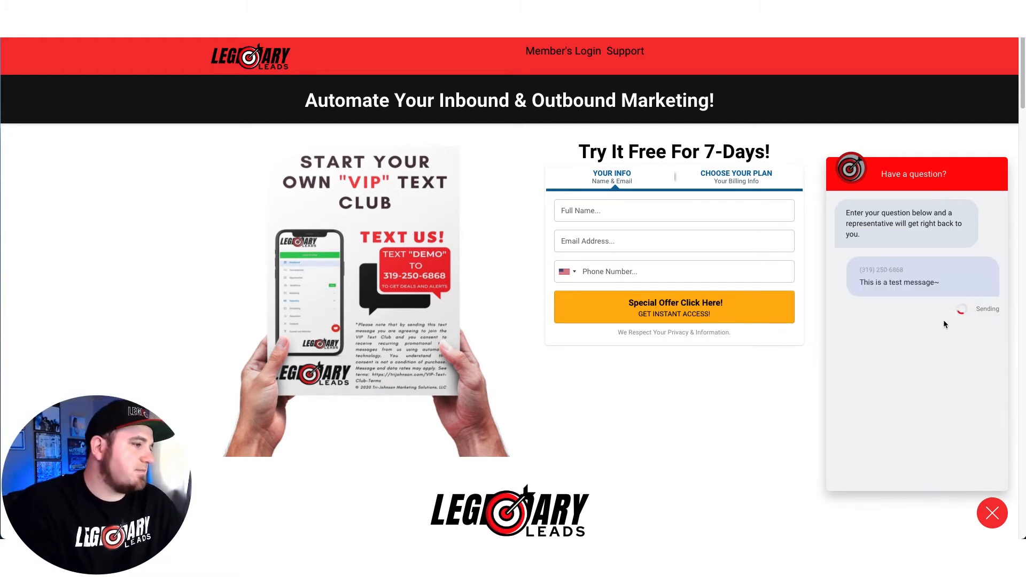
pyautogui.moveTo(878, 353); pyautogui.dragTo(930, 386)
pyautogui.click(930, 386)
pyautogui.moveTo(863, 332); pyautogui.dragTo(921, 383)
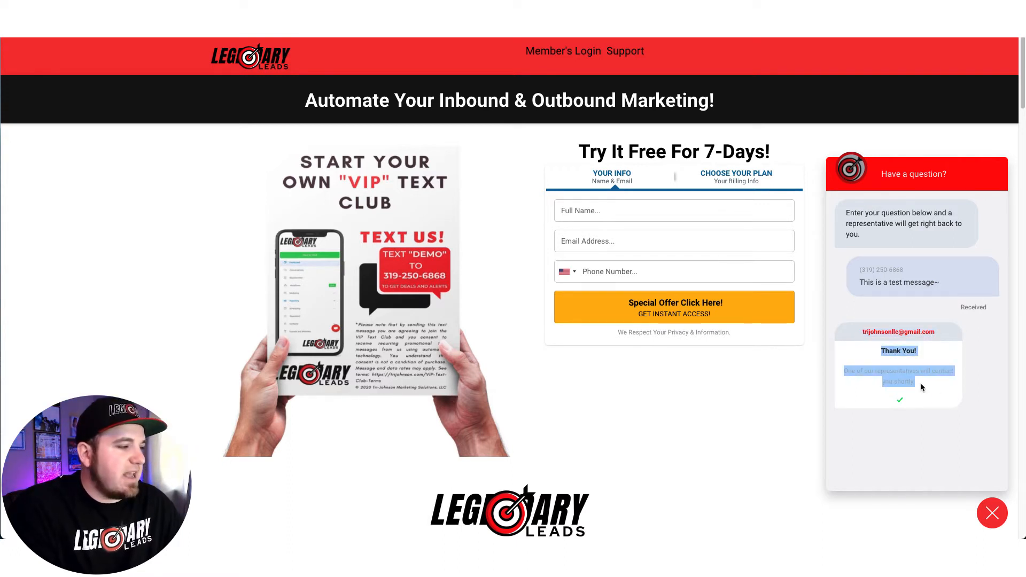
pyautogui.click(993, 513)
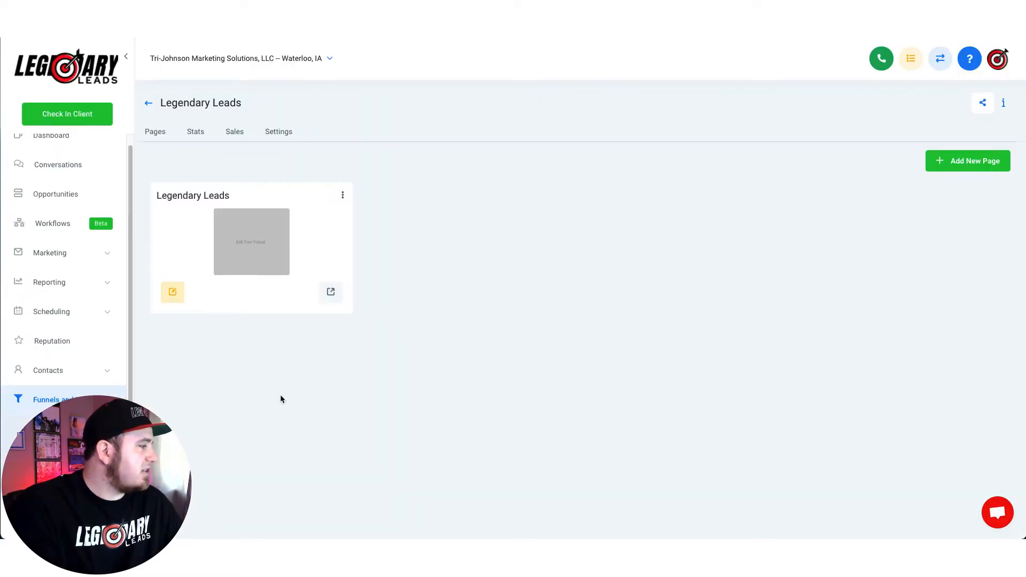
# Step: Create a new blank workflow from scratch in the workflows list
pyautogui.click(108, 378)
pyautogui.click(108, 376)
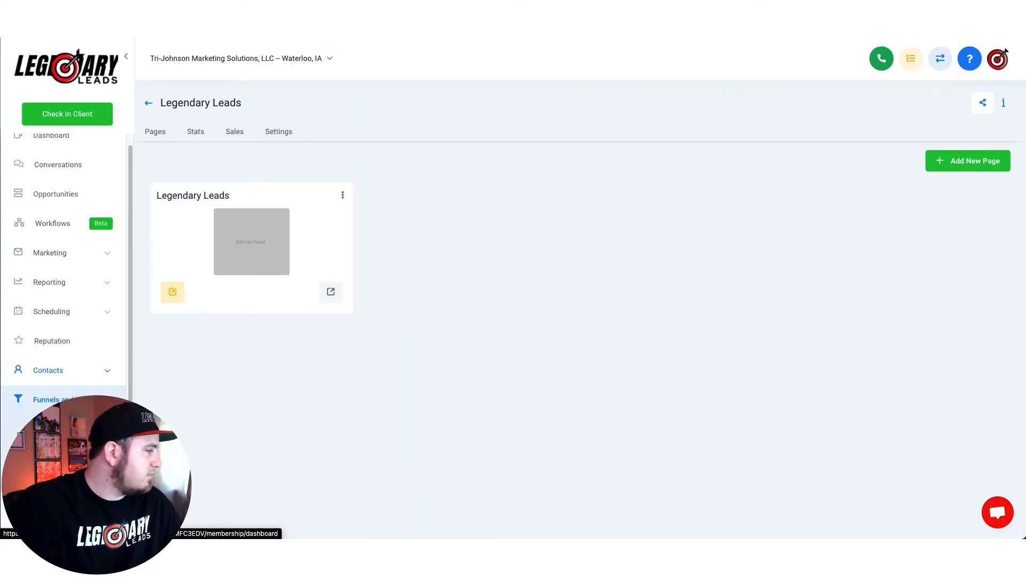
pyautogui.scroll(-1, 64, 455)
pyautogui.click(111, 324)
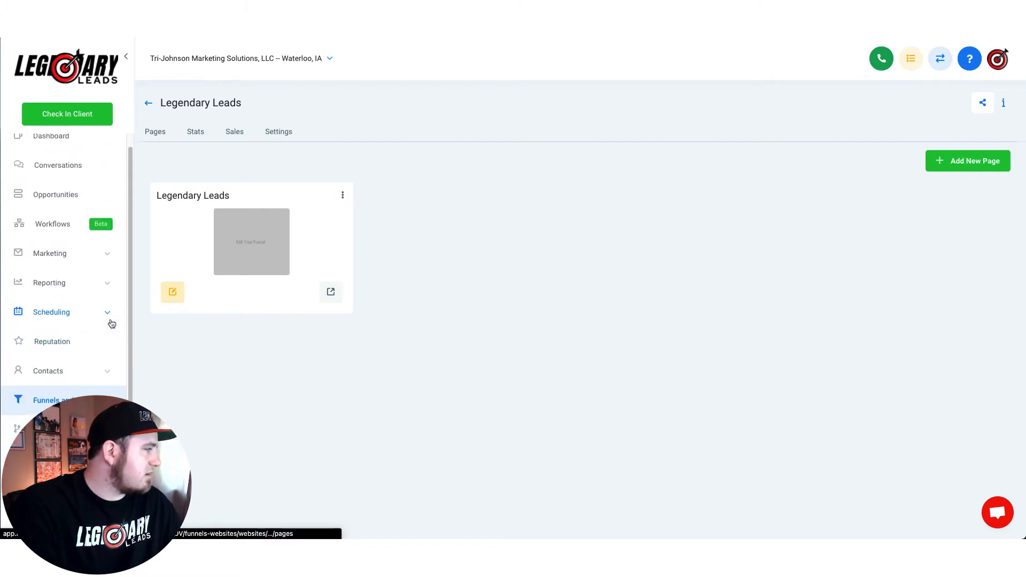
pyautogui.click(57, 244)
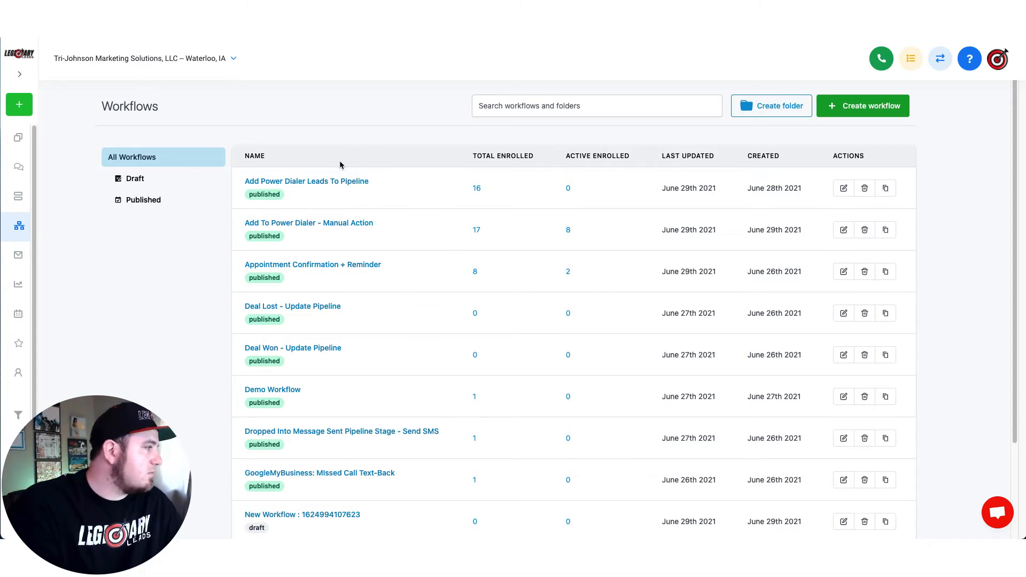
pyautogui.click(862, 110)
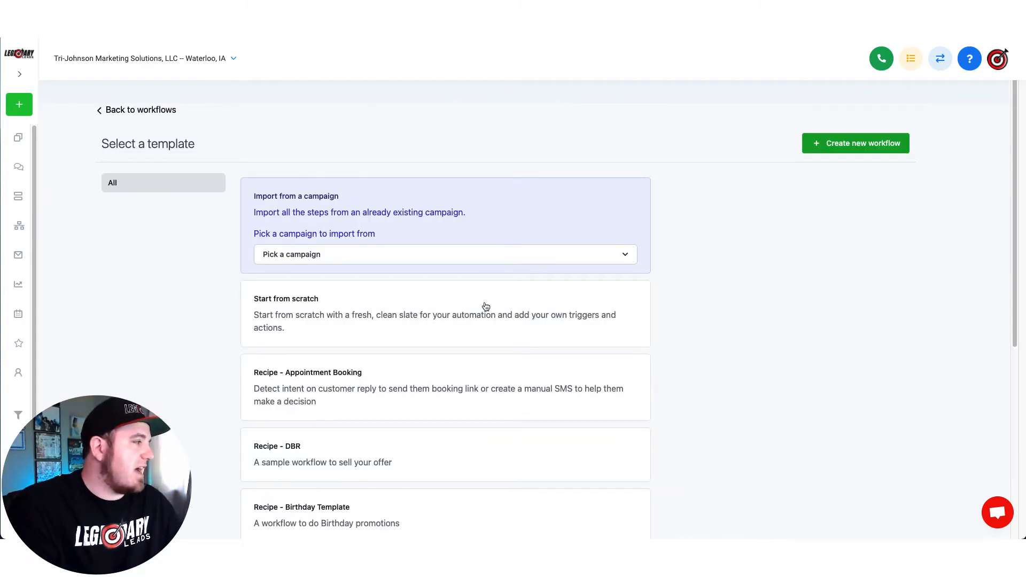
pyautogui.click(457, 323)
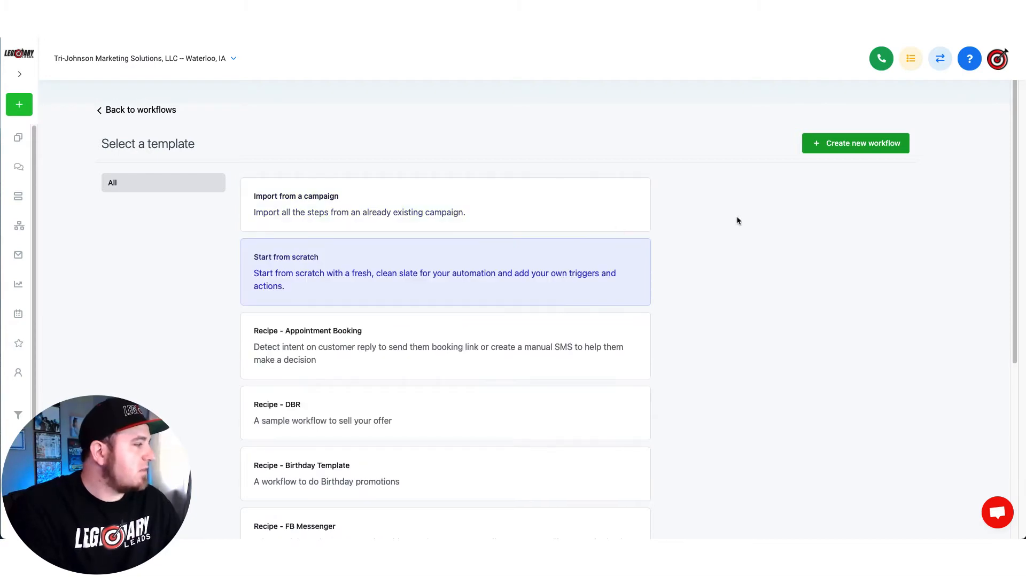
pyautogui.click(867, 150)
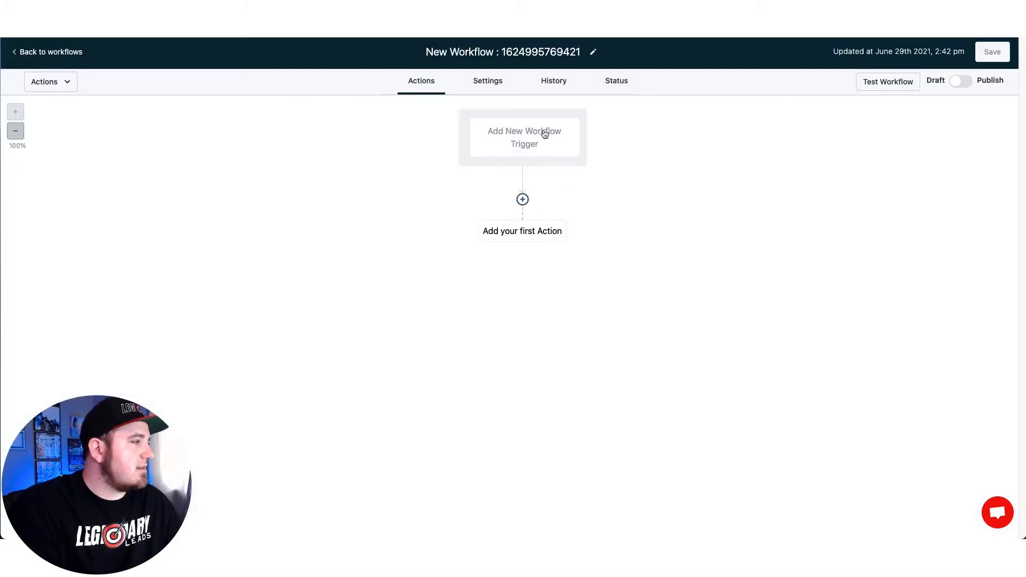
# Step: Retitle the blank workflow 'Chat Widget Notification'
pyautogui.tripleClick(499, 52)
pyautogui.write('Chat W')
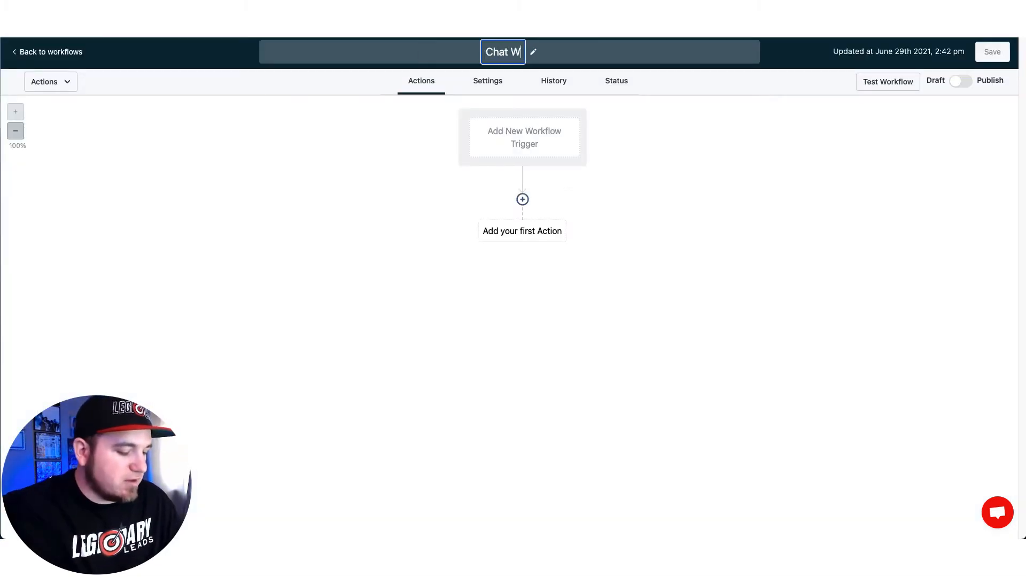
pyautogui.write('idget Notif')
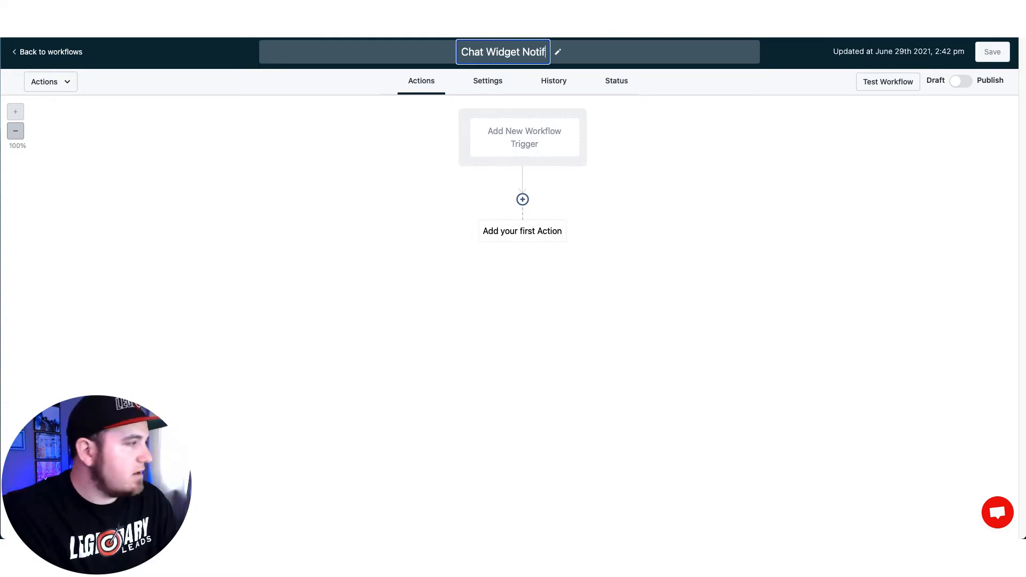
pyautogui.write('ication')
pyautogui.press('Return')
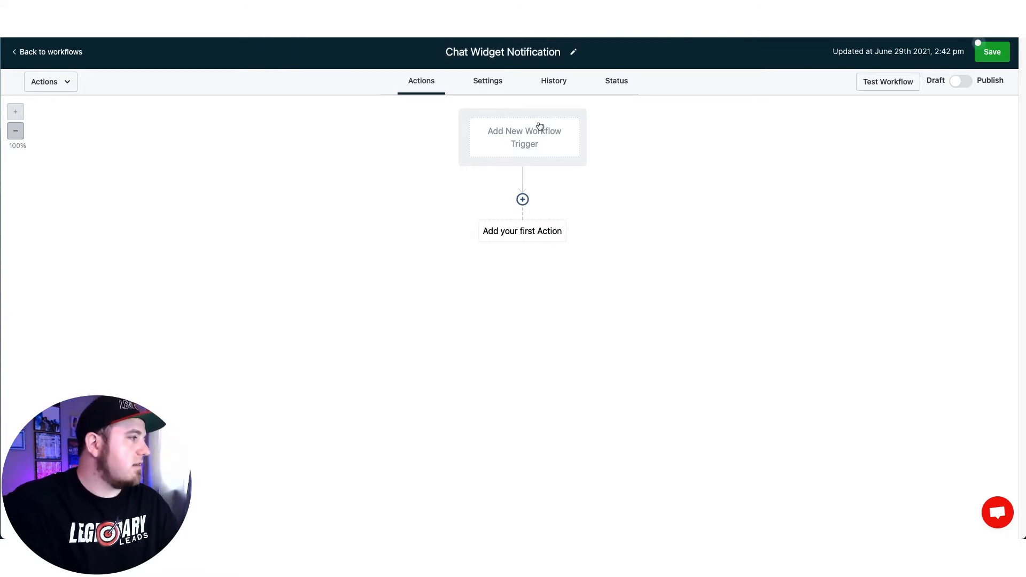
pyautogui.click(540, 125)
# Step: Choose Customer replied as the workflow trigger
pyautogui.click(734, 231)
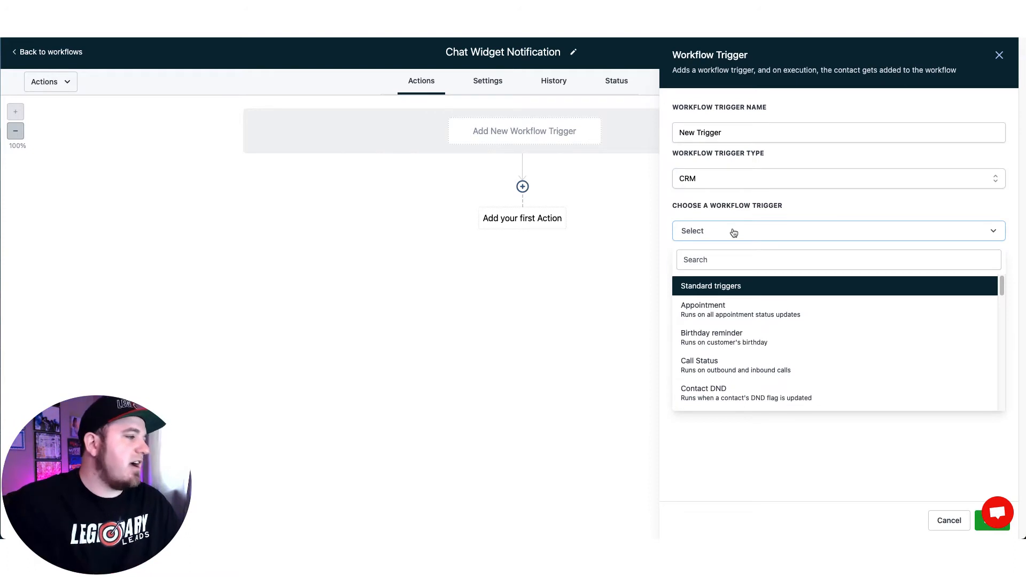
pyautogui.scroll(-3, 758, 328)
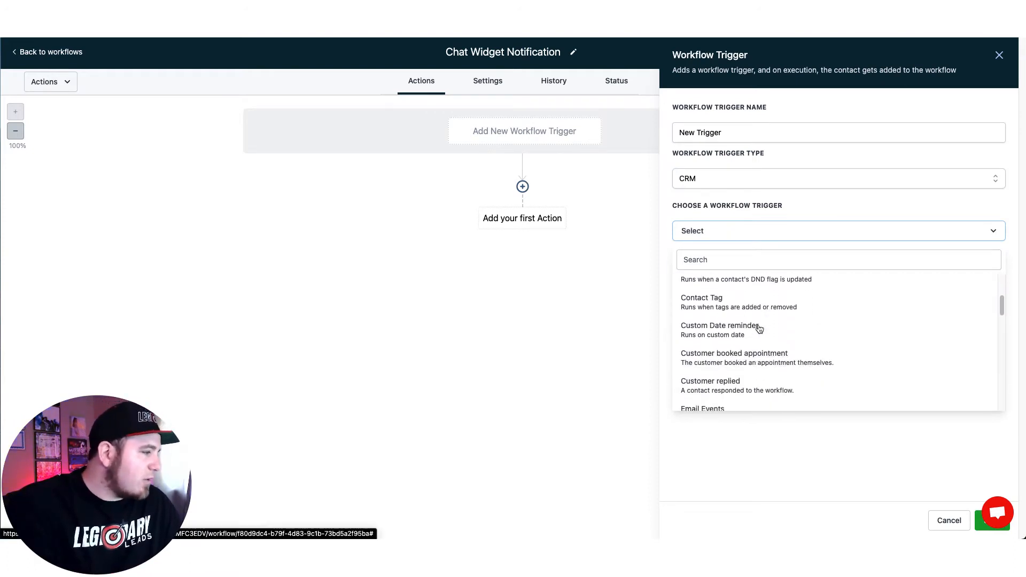
pyautogui.scroll(-2, 758, 329)
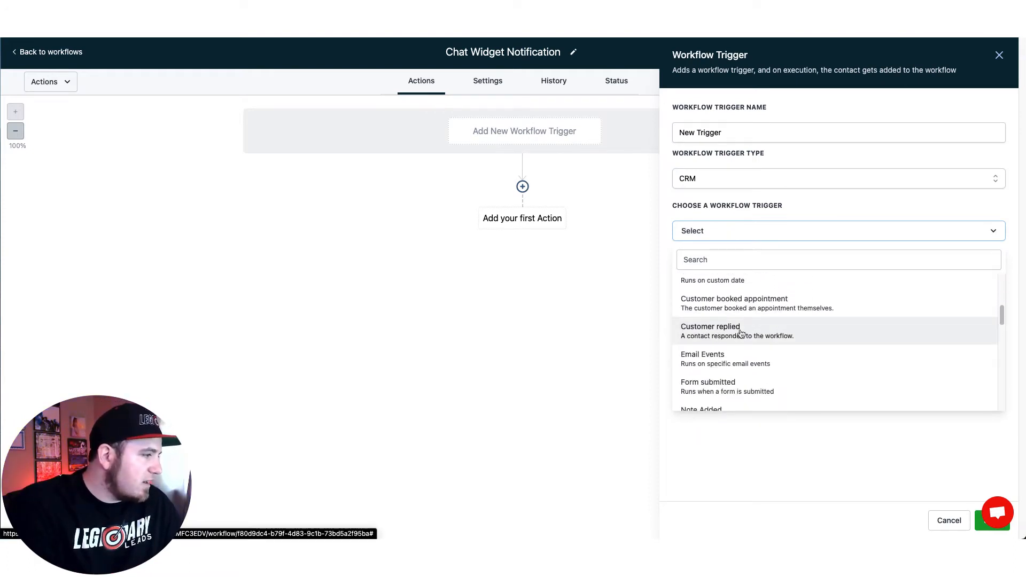
pyautogui.click(720, 333)
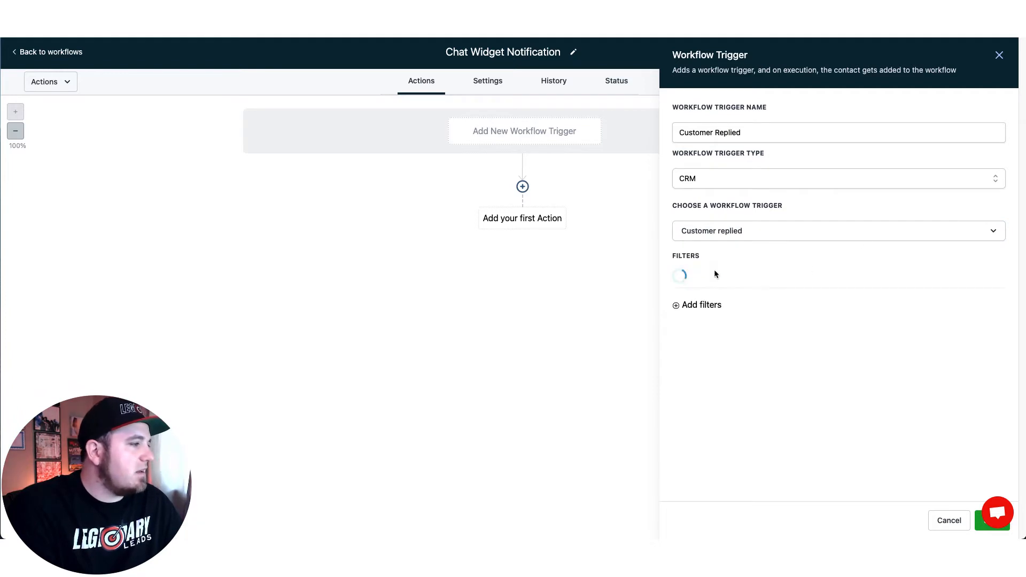
# Step: Add a Reply channel = Chat Widget filter to the trigger and save it
pyautogui.click(749, 284)
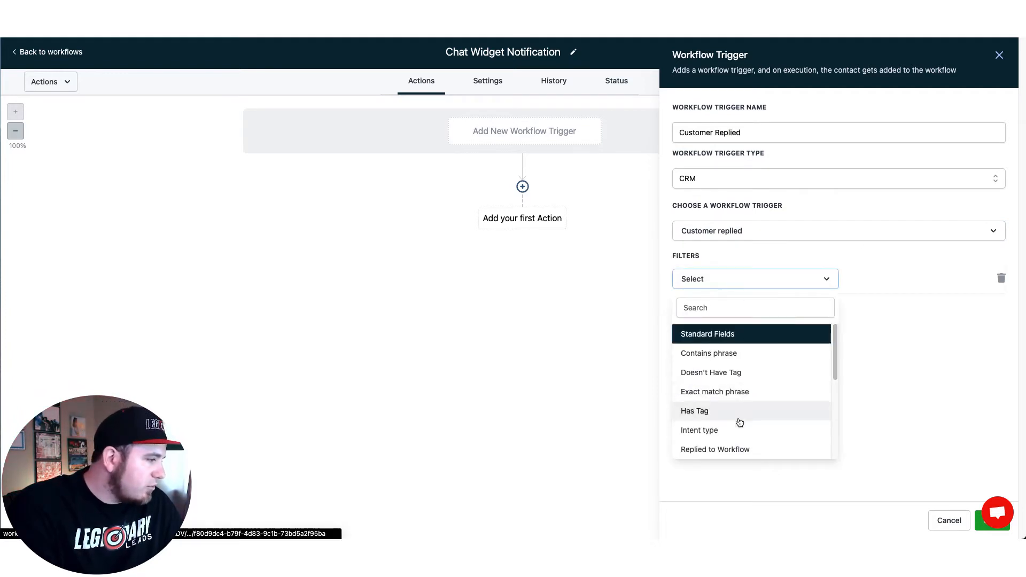
pyautogui.click(740, 449)
pyautogui.click(892, 278)
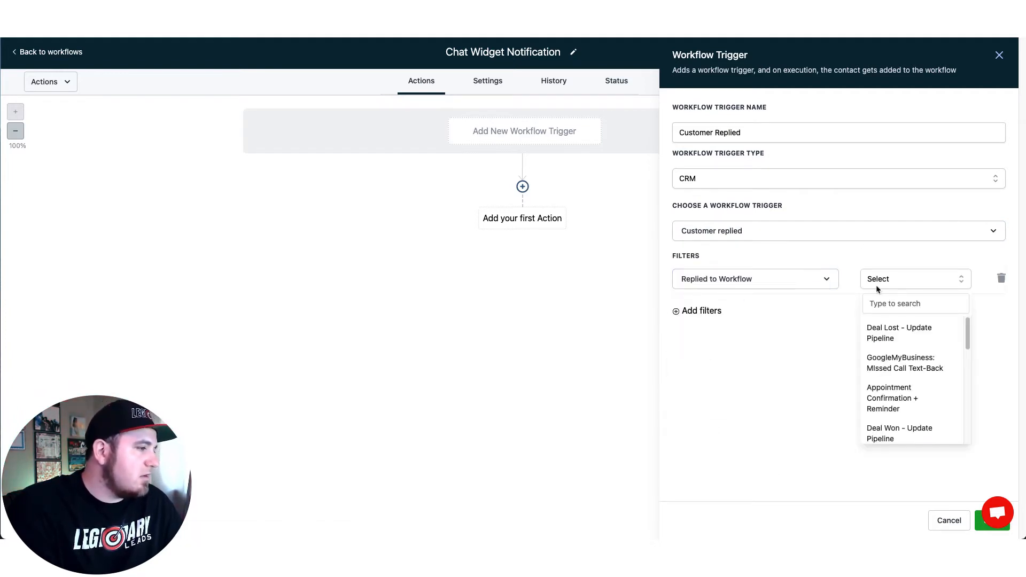
pyautogui.click(786, 279)
pyautogui.scroll(-2, 763, 374)
pyautogui.click(733, 432)
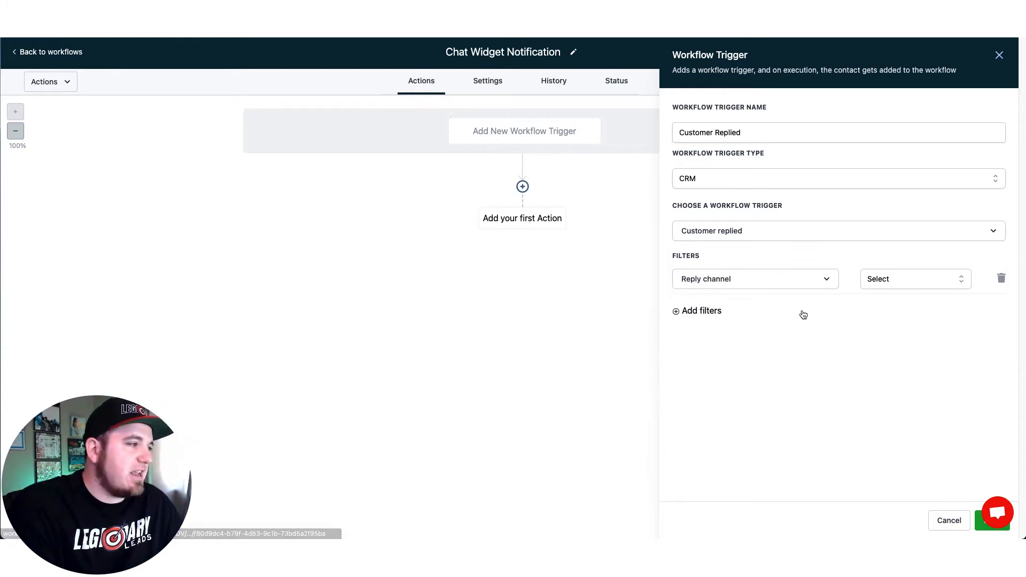
pyautogui.click(899, 274)
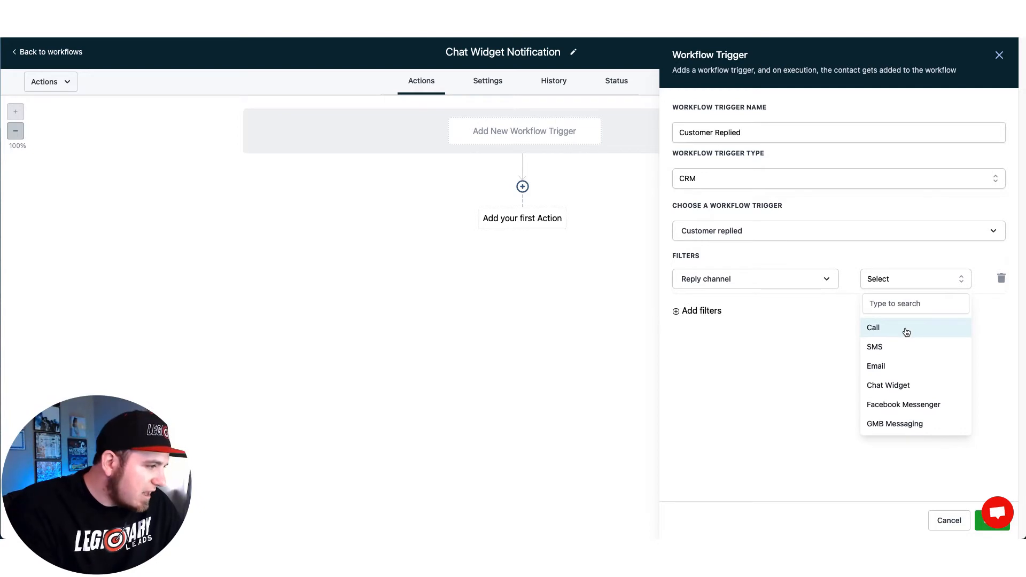
pyautogui.click(904, 386)
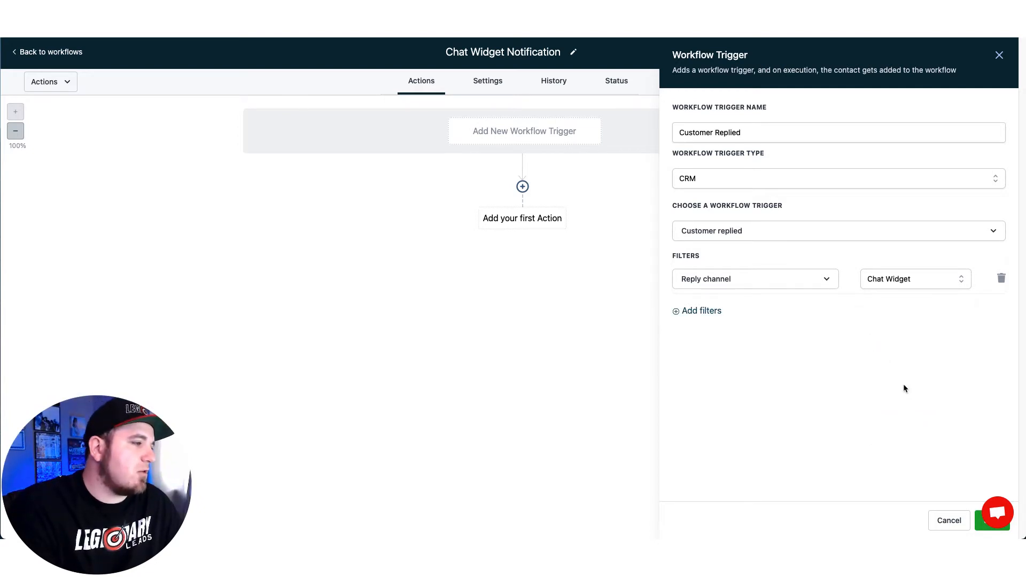
pyautogui.click(980, 528)
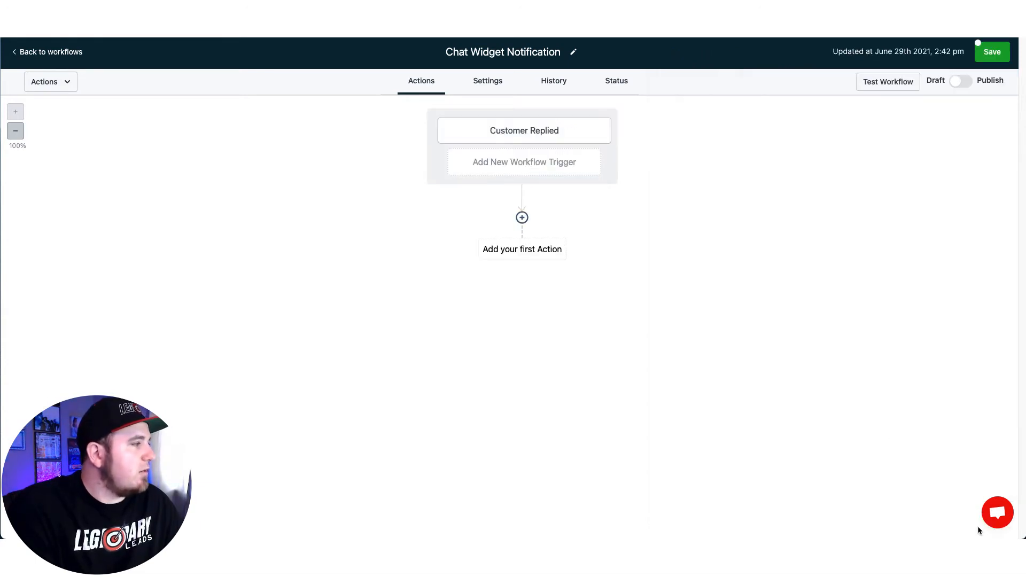
# Step: Rename the trigger to 'Customer Replied Via Chat Widget' and save
pyautogui.click(554, 134)
pyautogui.click(785, 134)
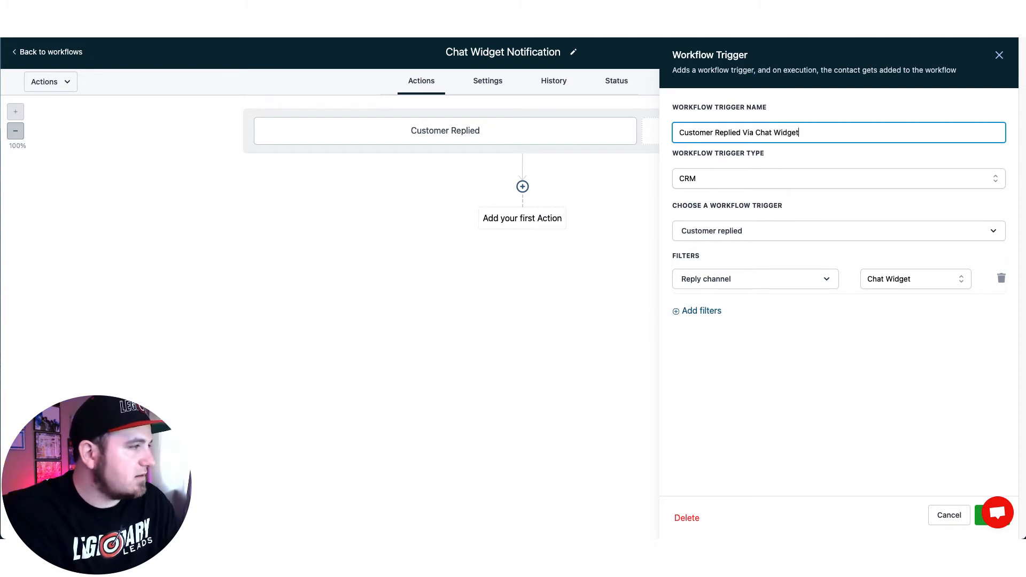
pyautogui.click(984, 516)
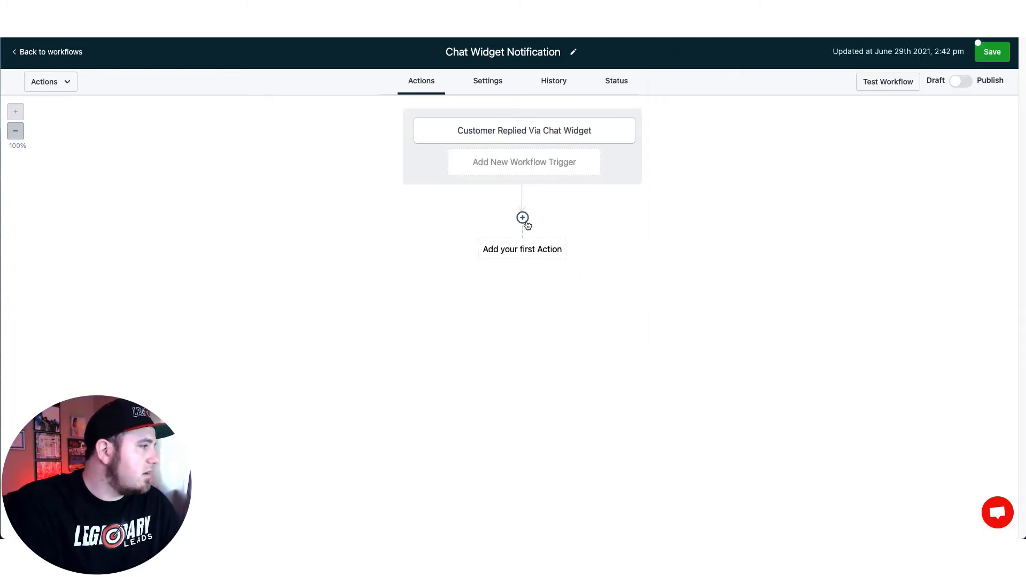
# Step: Add a Send Internal Notification action named 'Internal Notification from Chat Widget'
pyautogui.click(524, 220)
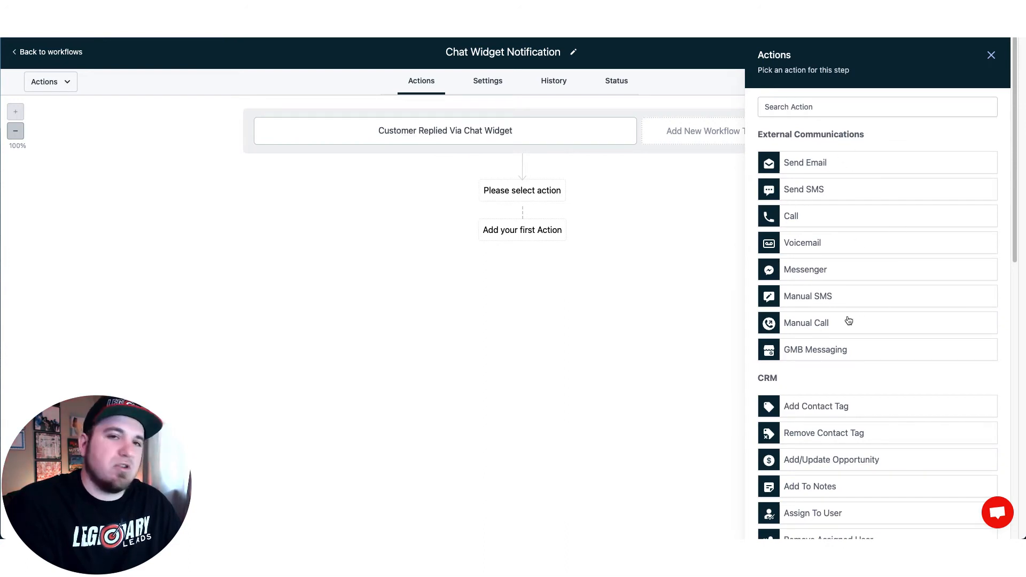
pyautogui.scroll(-1, 849, 320)
pyautogui.scroll(-8, 849, 319)
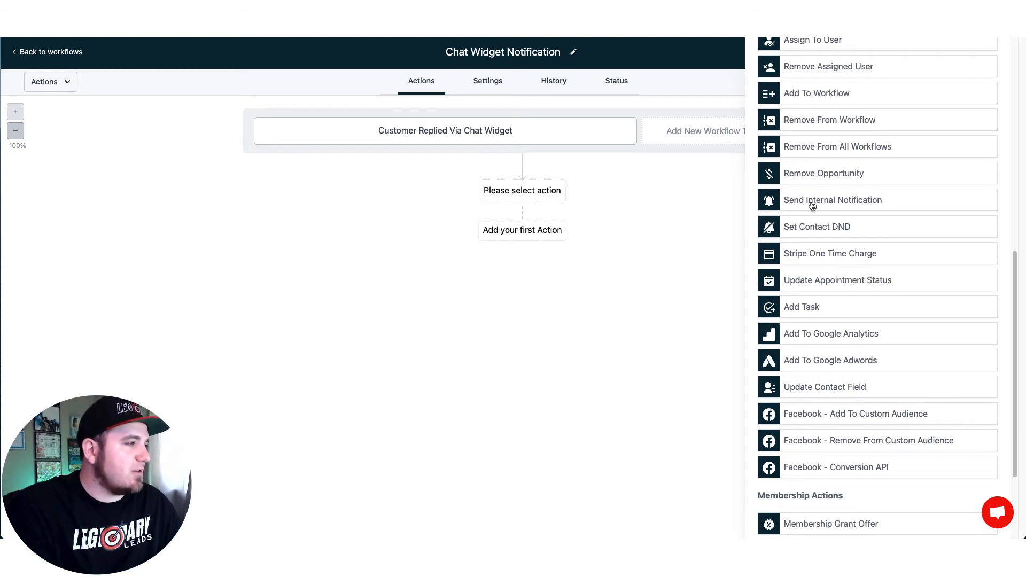
pyautogui.click(793, 202)
pyautogui.click(854, 133)
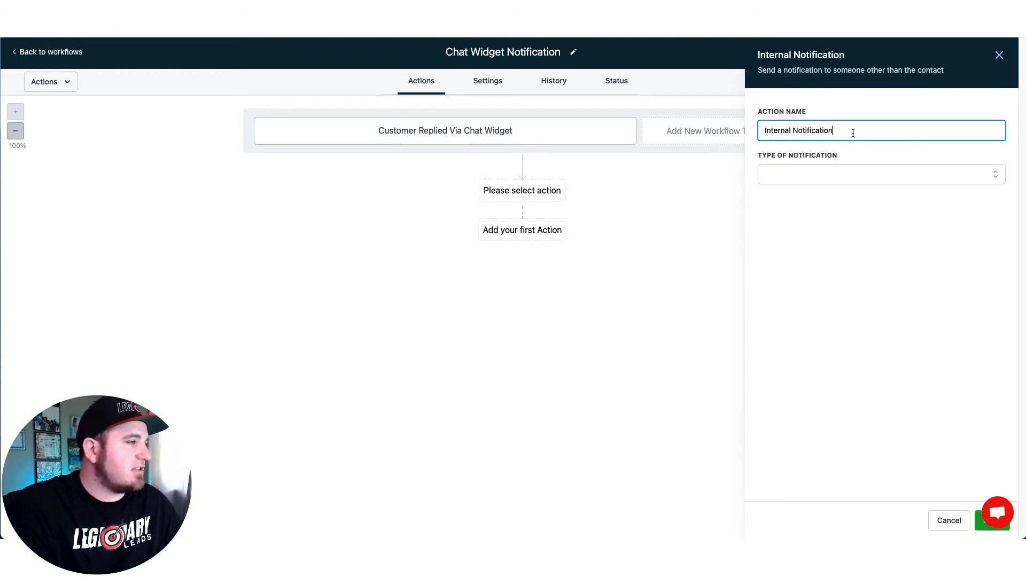
pyautogui.write('from Chat W')
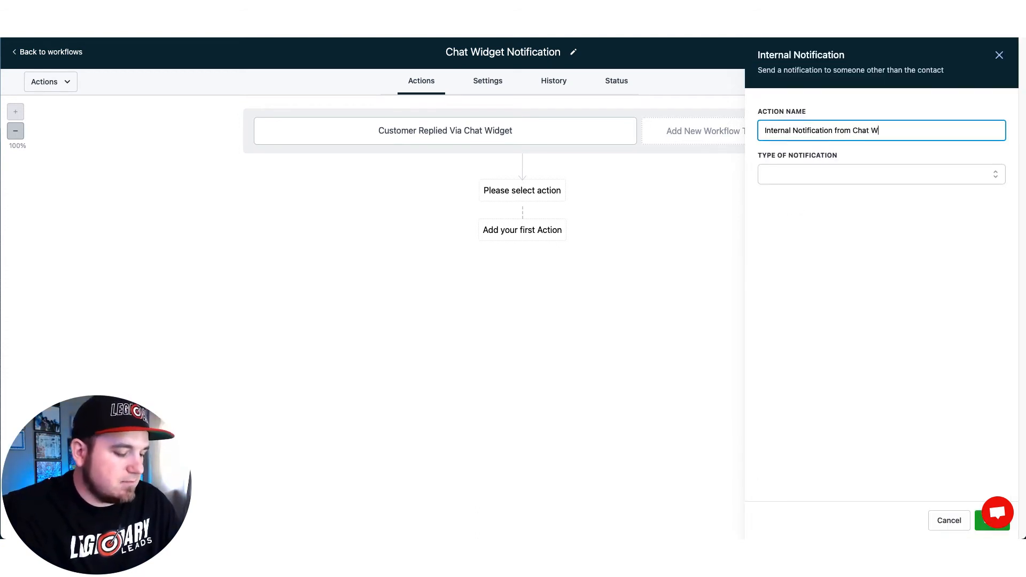
pyautogui.write('idget')
# Step: Make the notification an Email sent from {{user.name}} with a chosen sender address
pyautogui.click(836, 177)
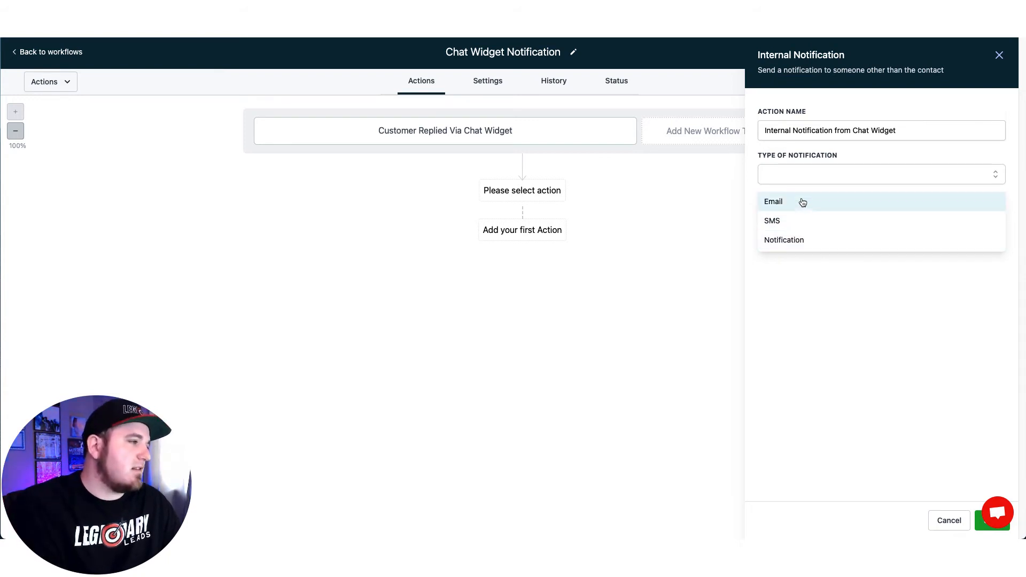
pyautogui.click(818, 206)
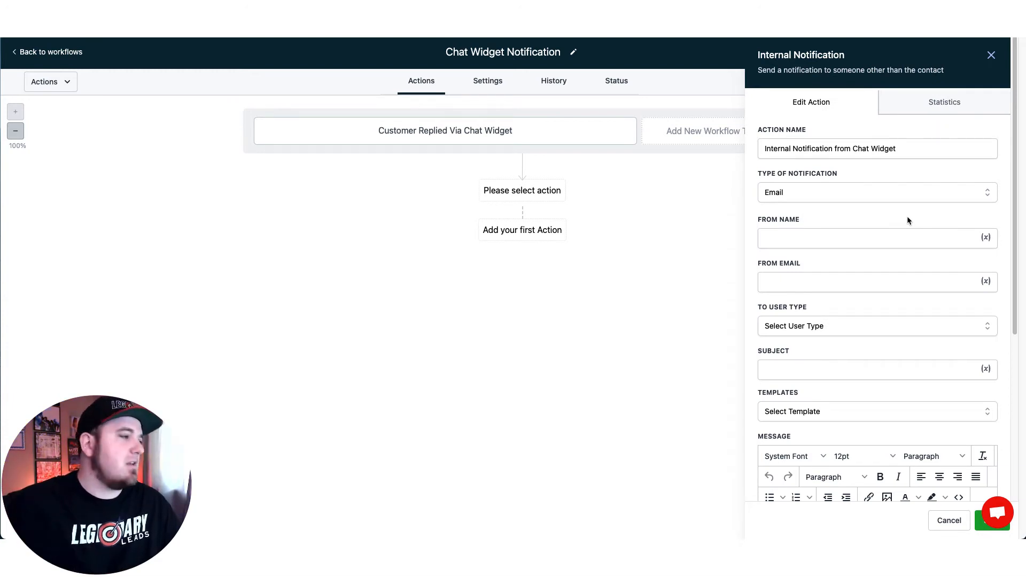
pyautogui.click(988, 239)
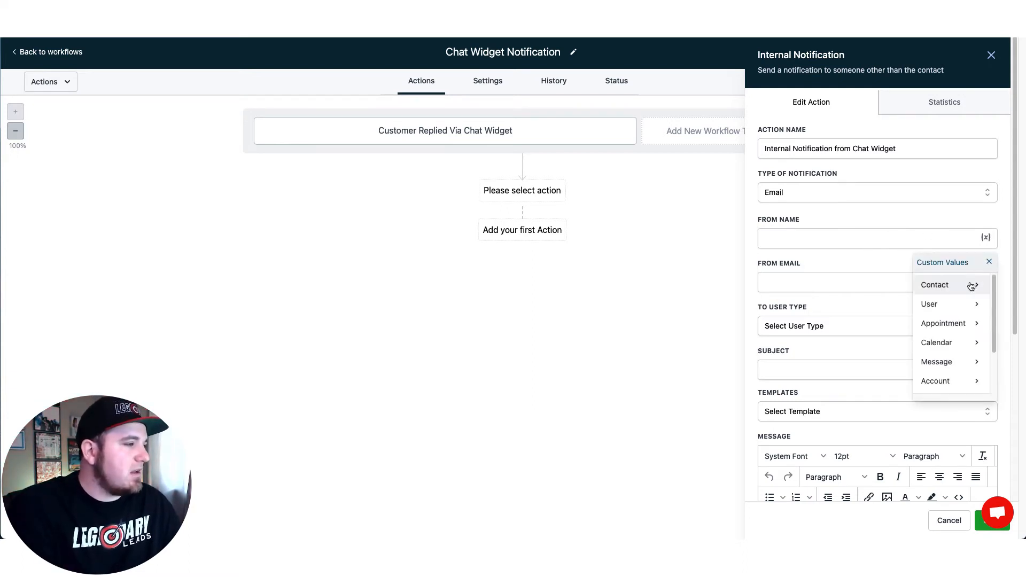
pyautogui.click(966, 304)
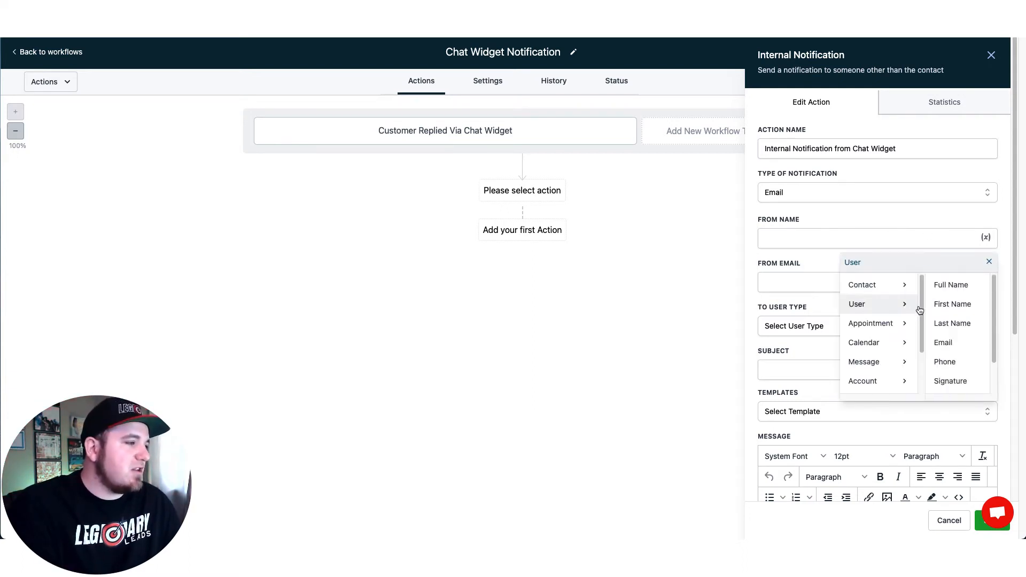
pyautogui.click(957, 286)
pyautogui.click(885, 285)
pyautogui.click(820, 345)
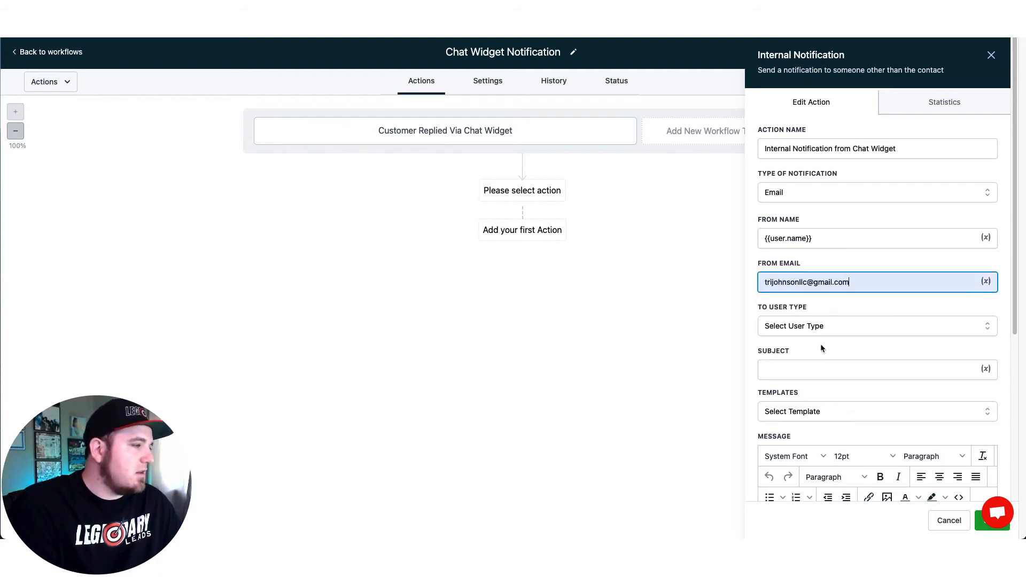
# Step: Send the notification to a custom recipient e-mail address
pyautogui.scroll(-2, 875, 308)
pyautogui.scroll(-1, 876, 309)
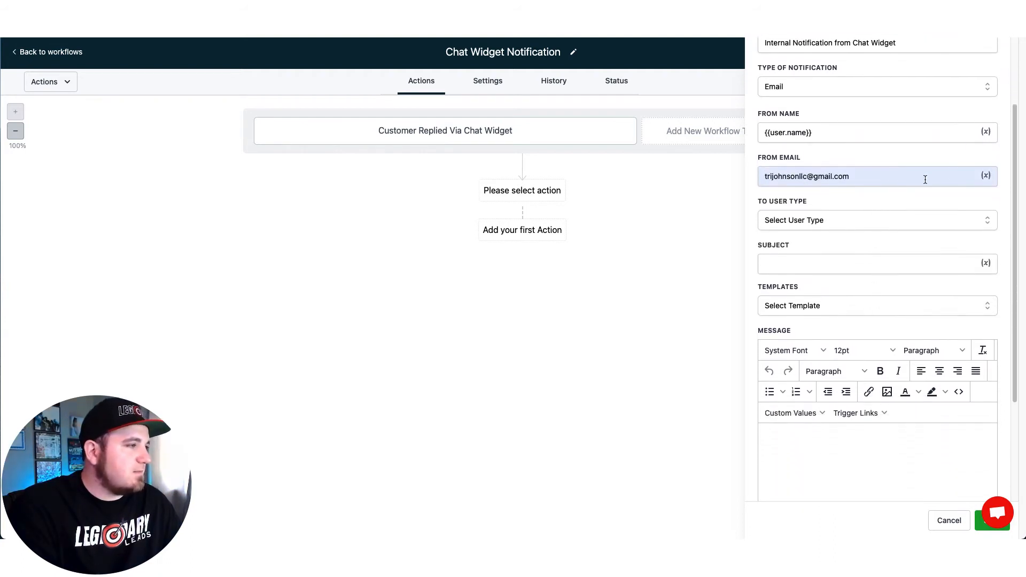
pyautogui.click(905, 221)
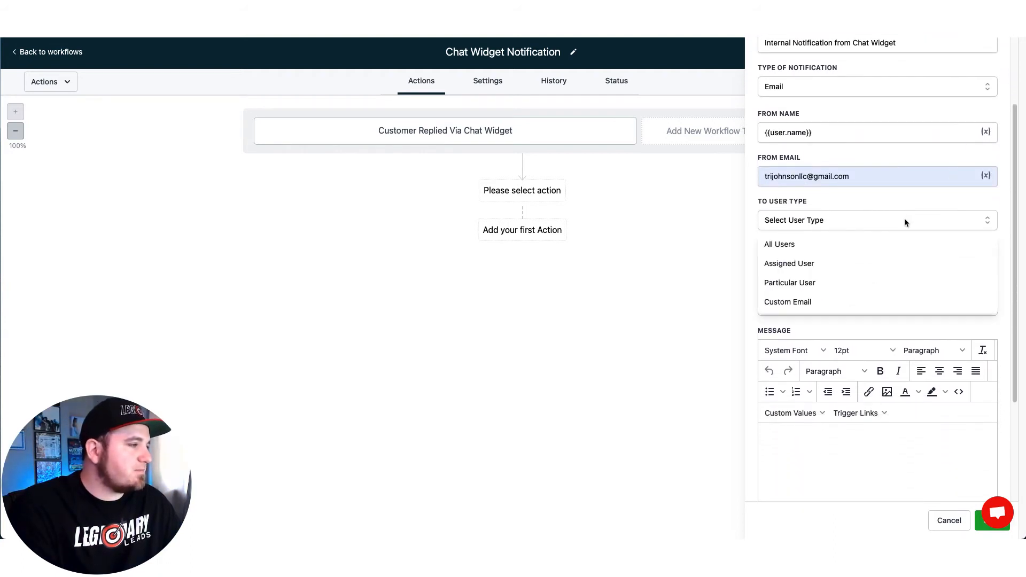
pyautogui.click(796, 304)
pyautogui.click(836, 262)
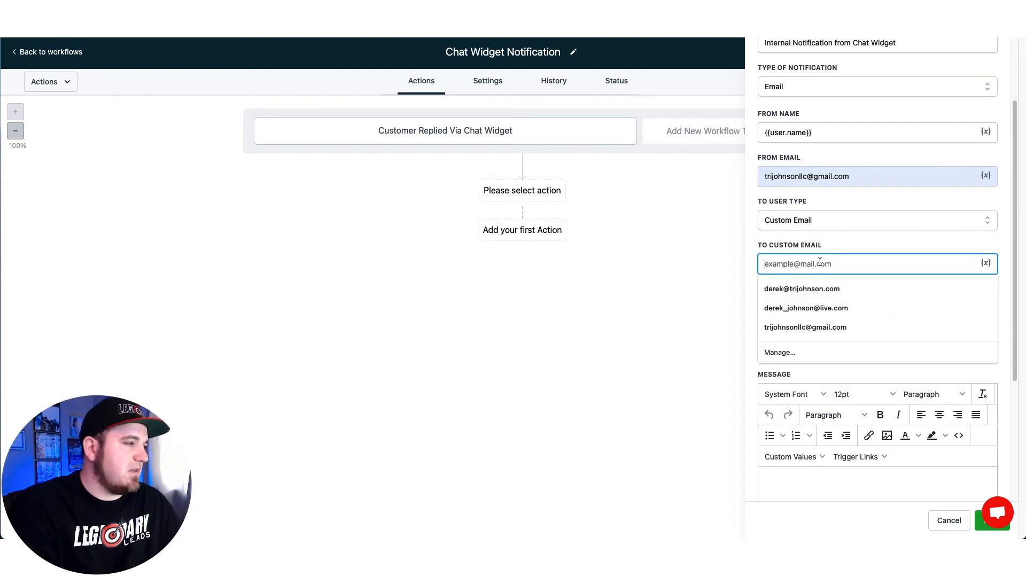
pyautogui.click(834, 326)
pyautogui.moveTo(824, 246); pyautogui.dragTo(758, 245)
pyautogui.click(839, 244)
pyautogui.moveTo(839, 246); pyautogui.dragTo(756, 246)
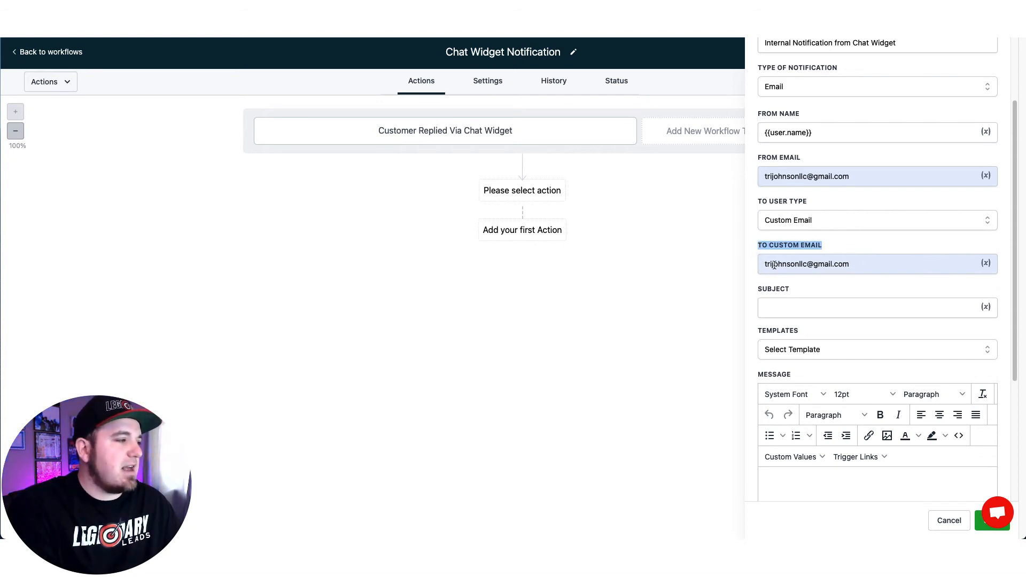
# Step: Enter 'New Chat Widget Notification!' as the email subject line
pyautogui.click(870, 285)
pyautogui.scroll(-2, 870, 284)
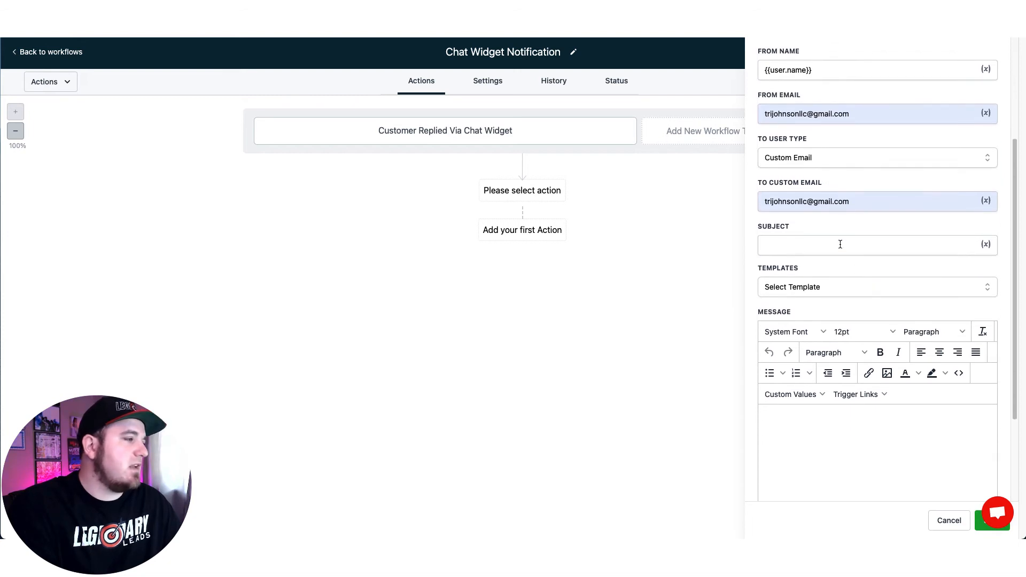
pyautogui.click(840, 244)
pyautogui.write('ChNew ')
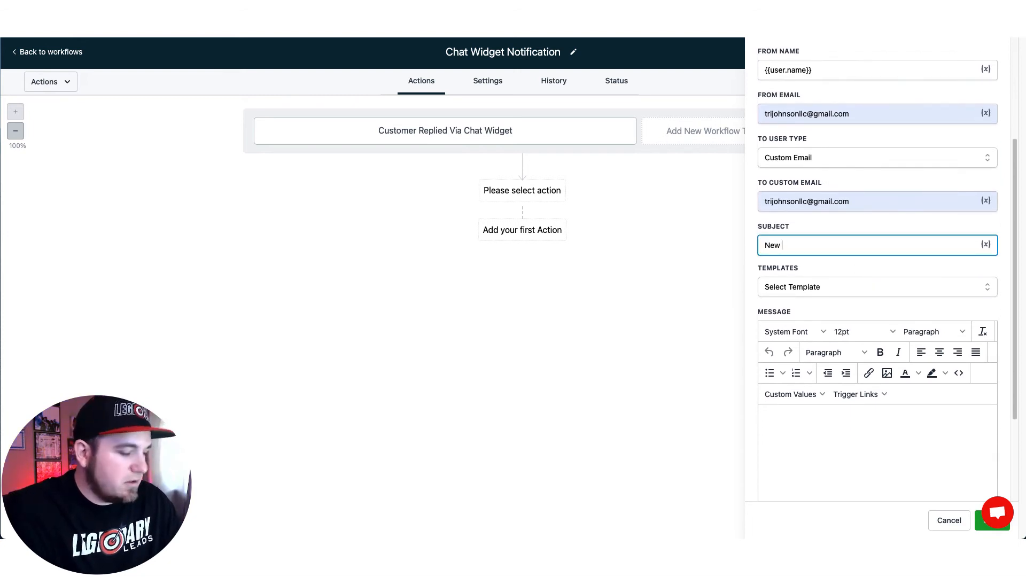
pyautogui.write('Chat Widget Not')
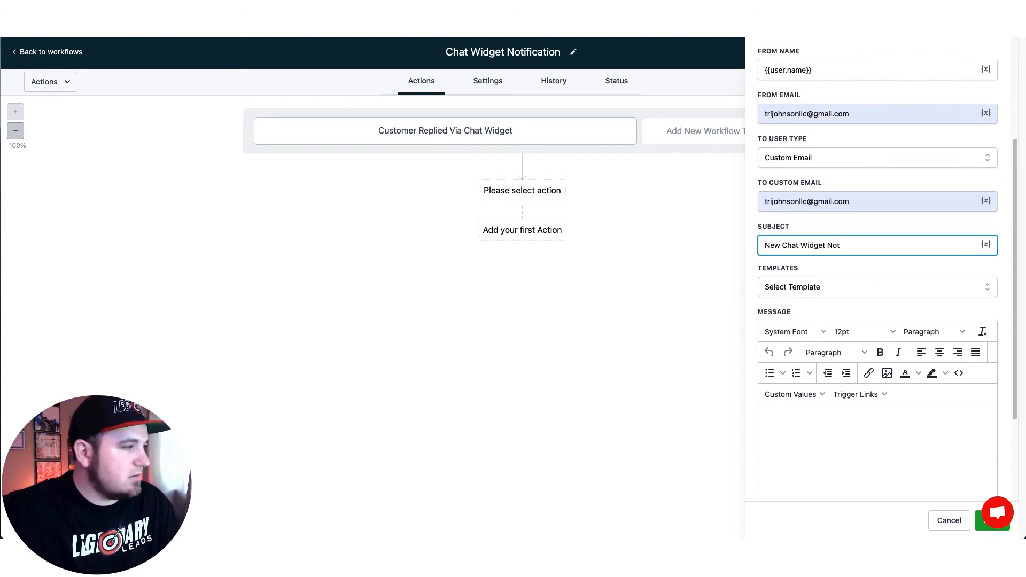
pyautogui.write('ification!')
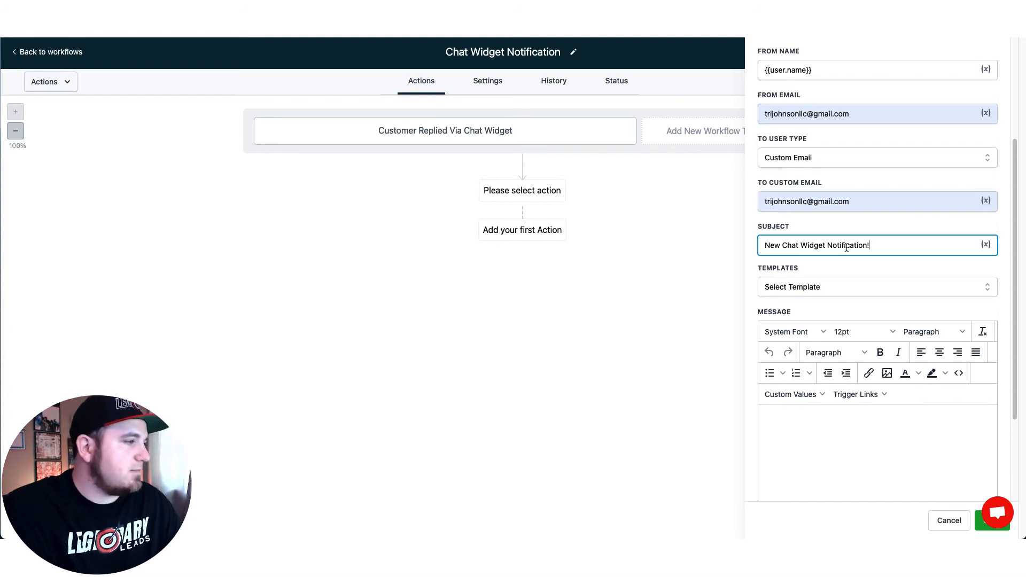
pyautogui.click(849, 271)
pyautogui.scroll(-3, 849, 272)
pyautogui.click(849, 290)
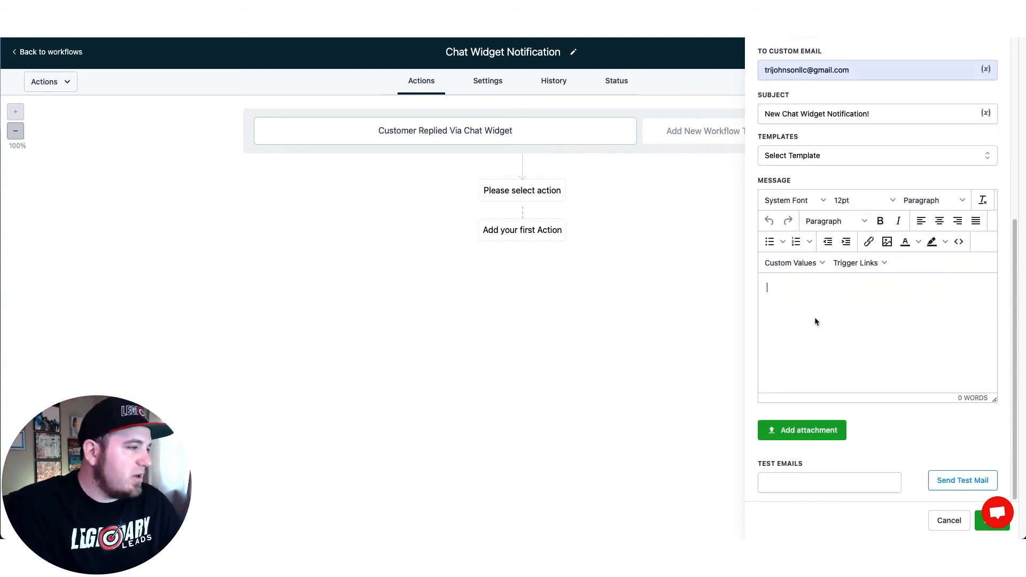
# Step: Start the email body with 'Hey {{contact.name}} just submitted a chat.'
pyautogui.write('Hey')
pyautogui.click(817, 265)
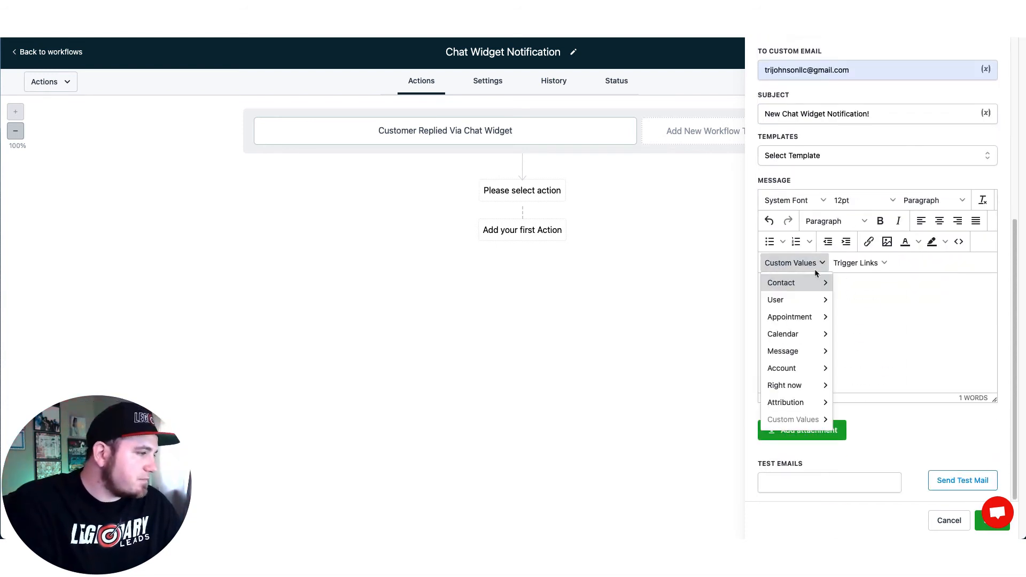
pyautogui.moveTo(818, 283)
pyautogui.click(861, 283)
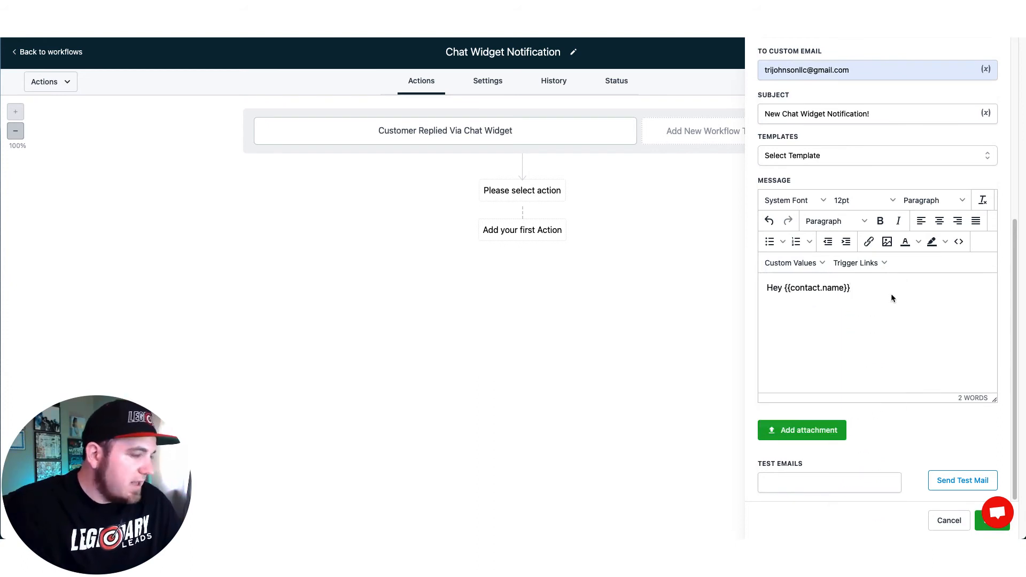
pyautogui.write('just')
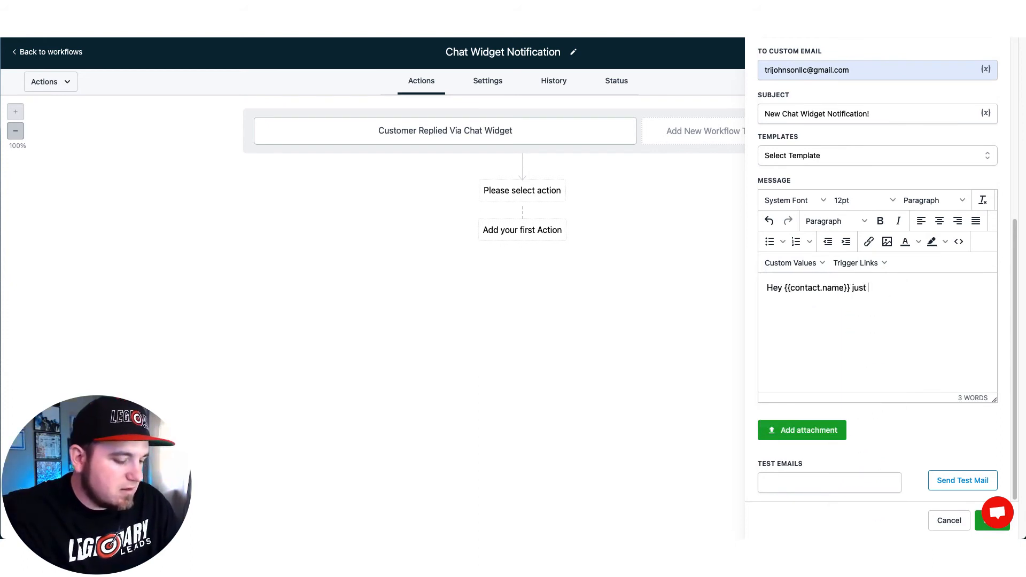
pyautogui.write(' submitted ')
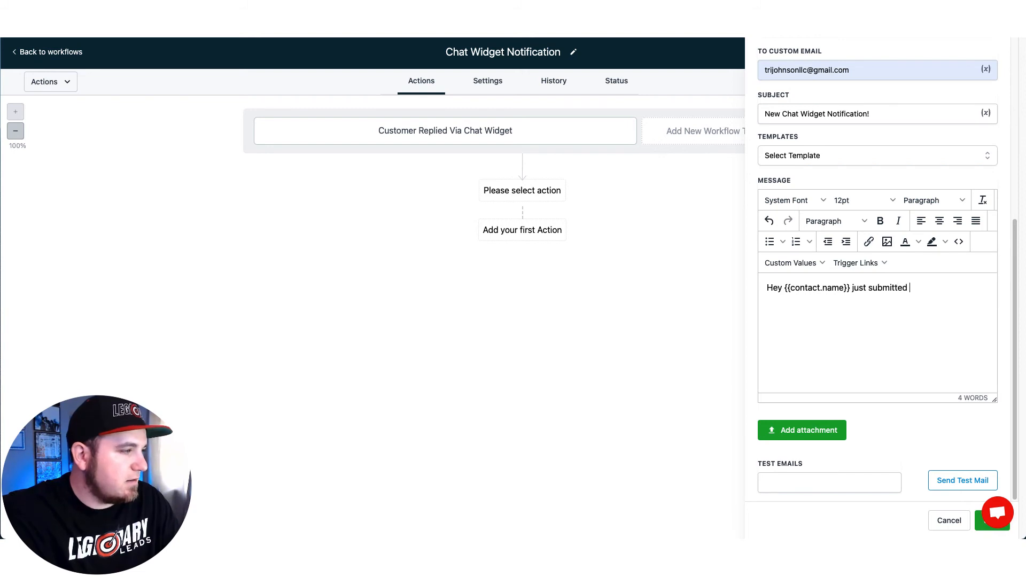
pyautogui.write('a chat.')
# Step: Append the {{message.body}} placeholder followed by '. Be sure to reply back!'
pyautogui.click(790, 262)
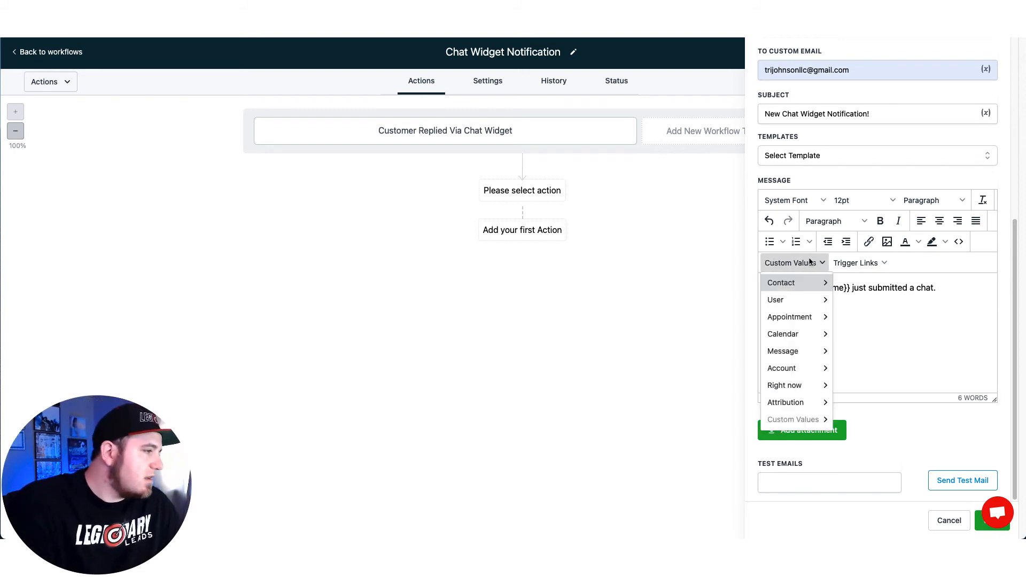
pyautogui.moveTo(785, 351)
pyautogui.click(862, 355)
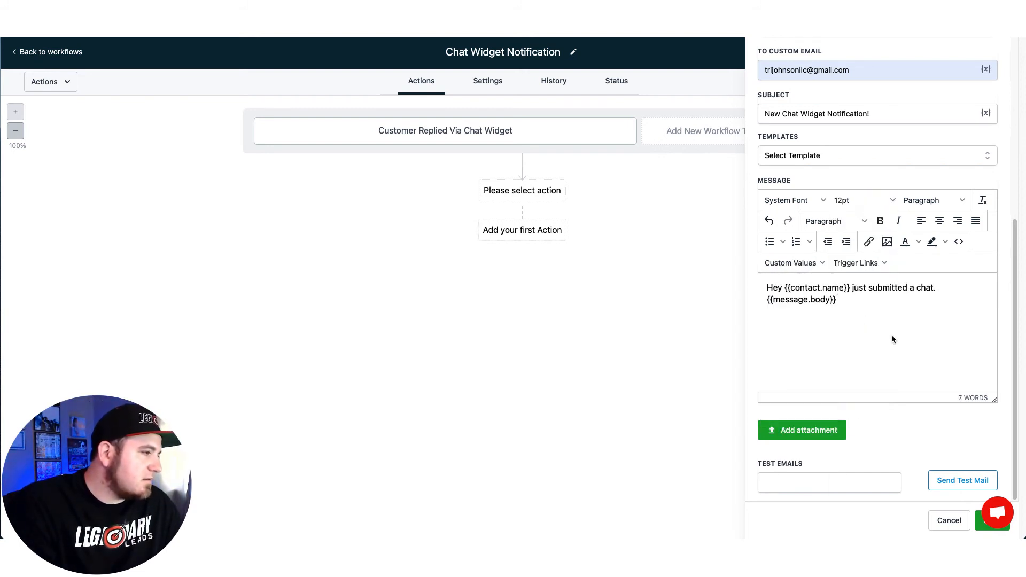
pyautogui.moveTo(852, 303); pyautogui.dragTo(769, 301)
pyautogui.click(849, 302)
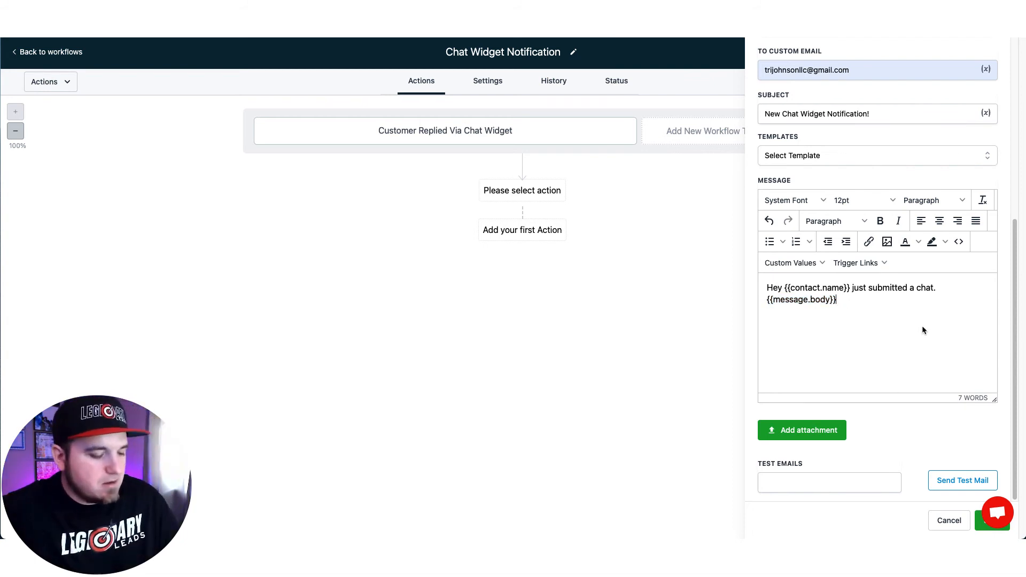
pyautogui.write('. Be s')
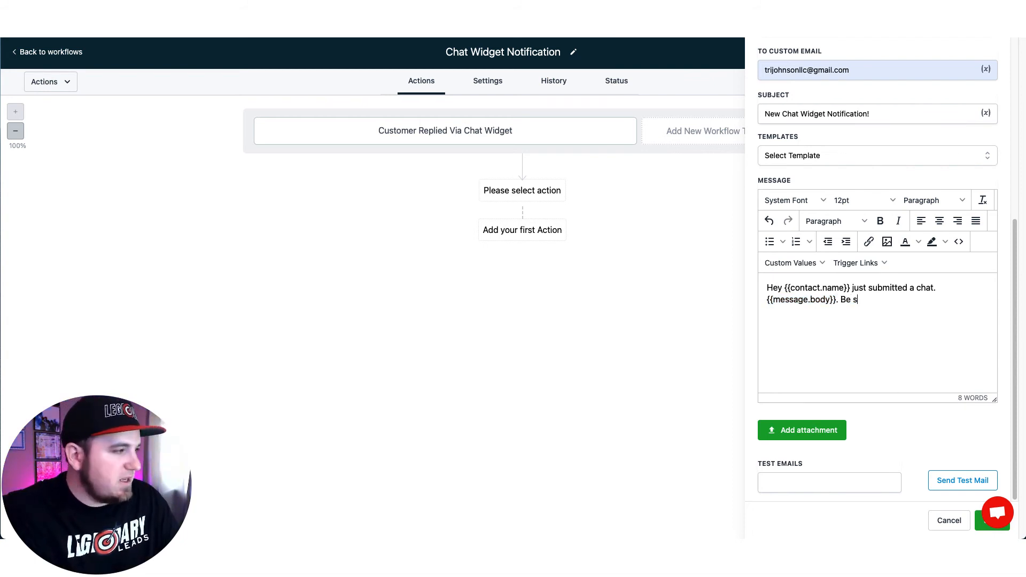
pyautogui.write('ure to reply back!')
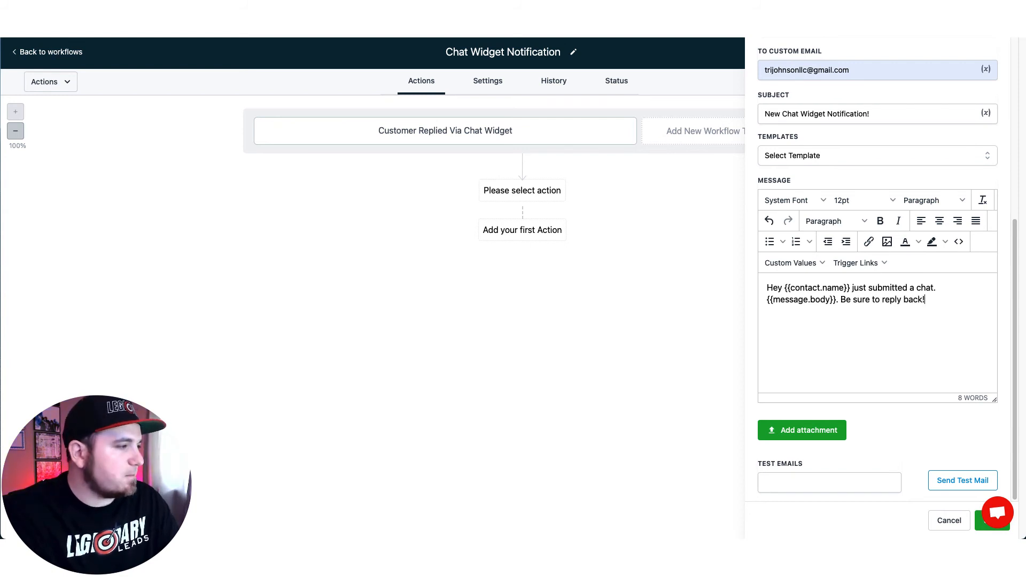
# Step: Save the email action, switch the workflow from Draft to Published, save, and go back to Workflows
pyautogui.click(981, 526)
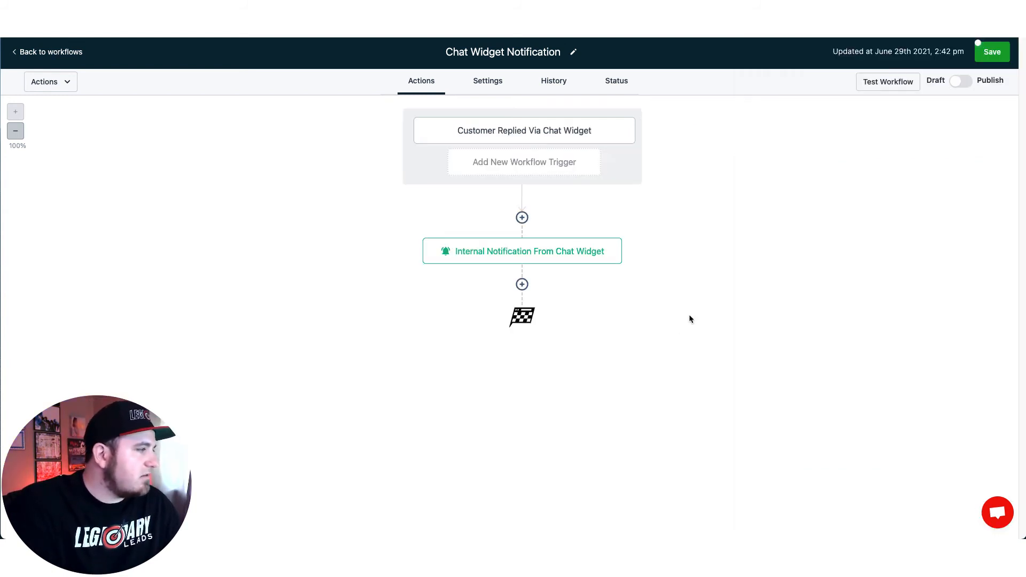
pyautogui.click(962, 82)
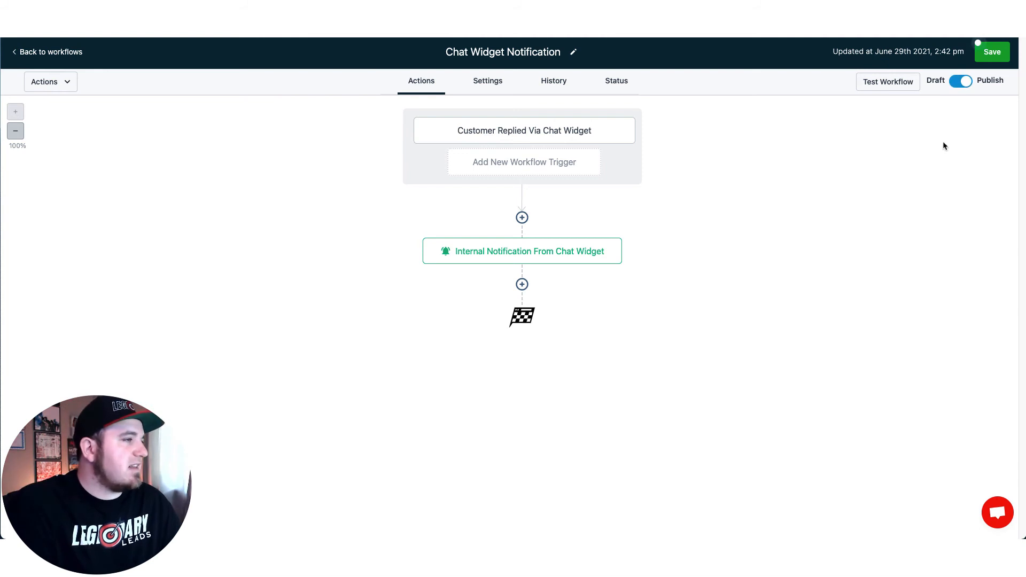
pyautogui.click(991, 53)
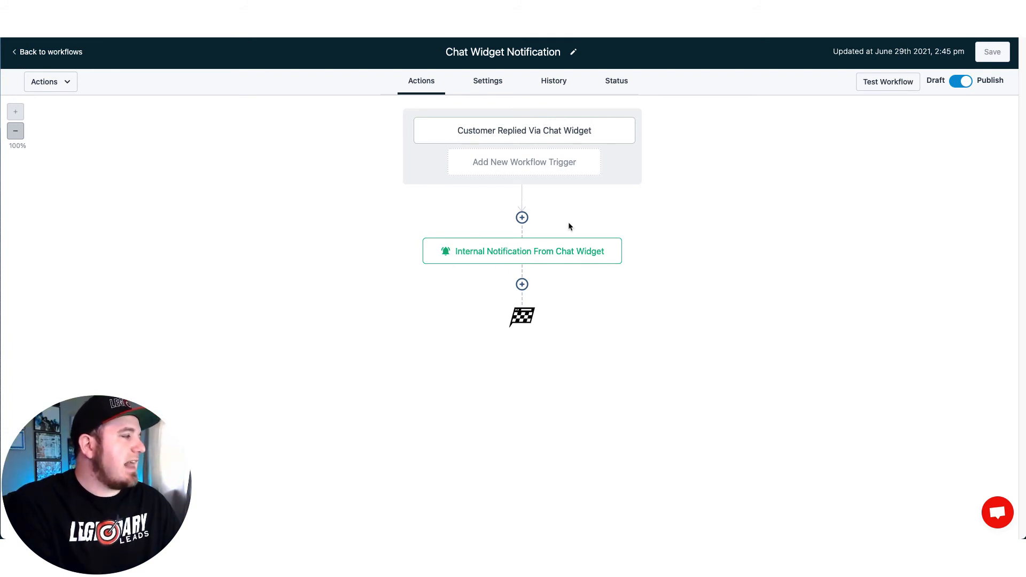
pyautogui.click(27, 53)
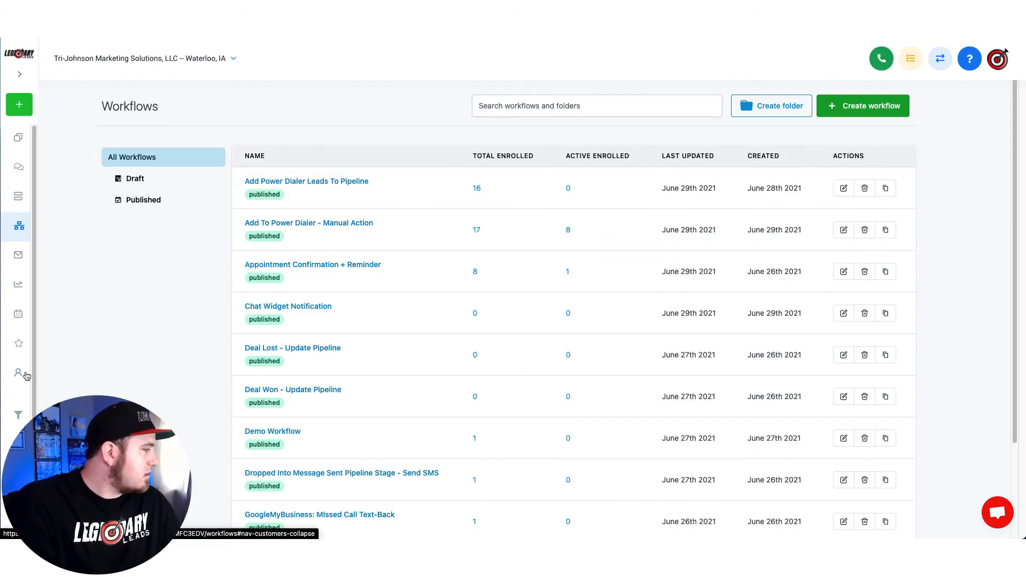
# Step: Open the Legendary Leads website from Sites and view its live page
pyautogui.click(18, 415)
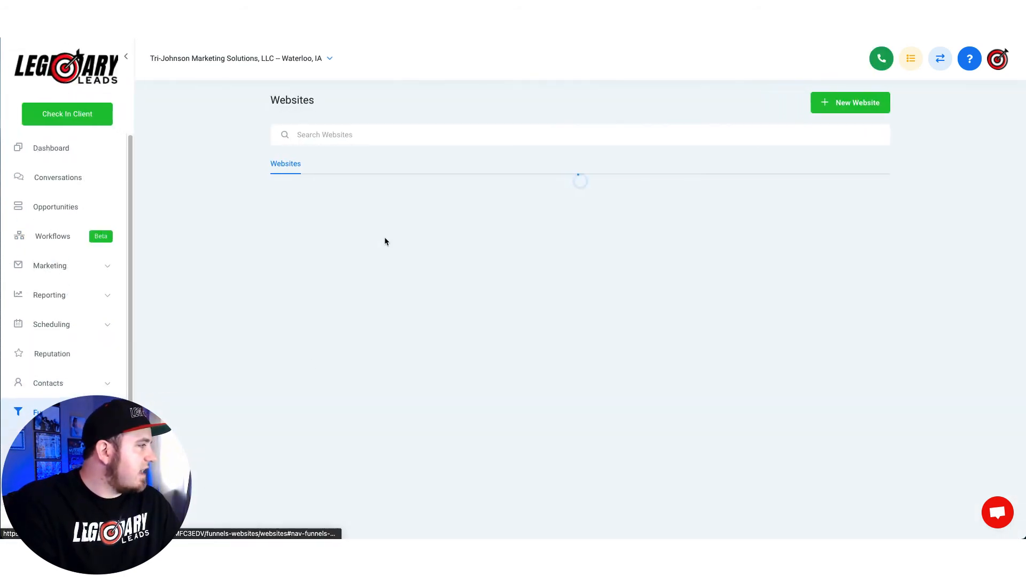
pyautogui.click(338, 195)
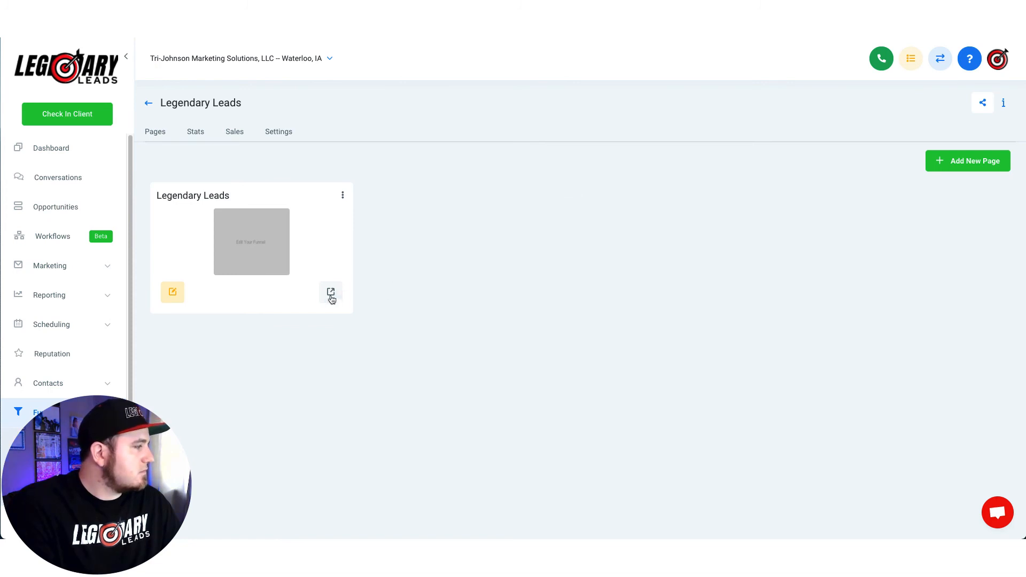
pyautogui.click(330, 295)
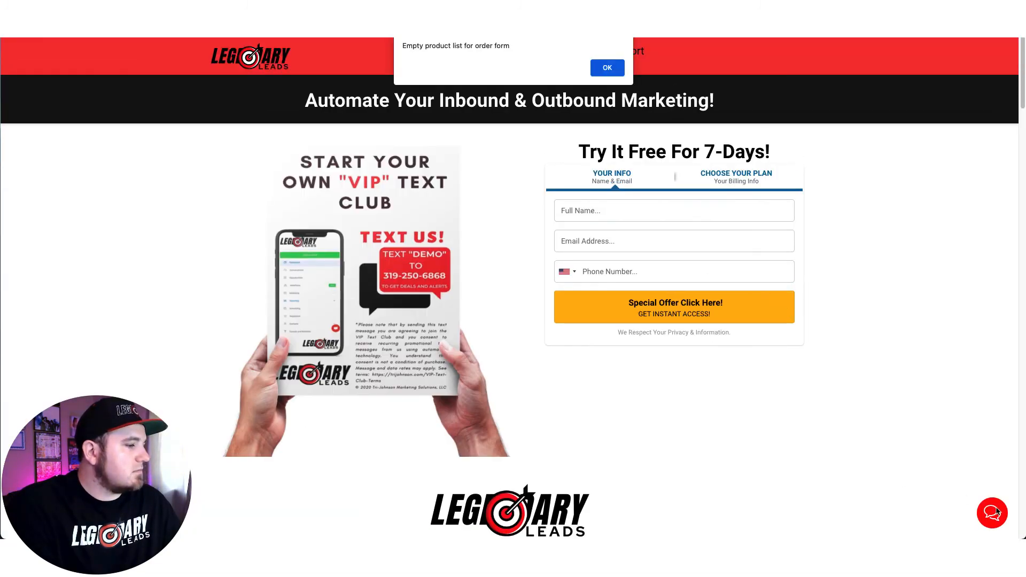
# Step: Send 'Testing the chat widget alert!' through the live site's chat widget, then close the widget
pyautogui.click(607, 68)
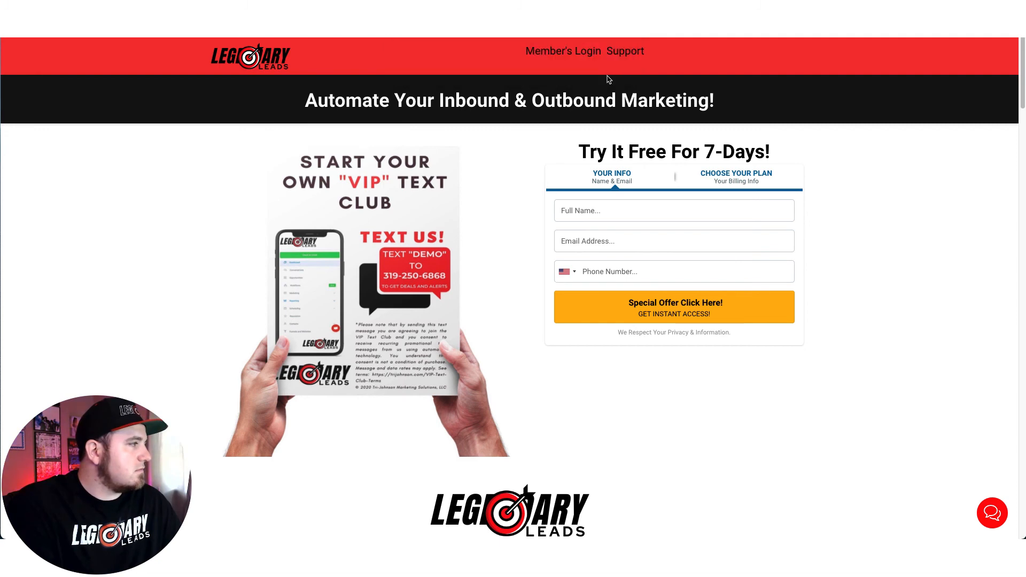
pyautogui.click(993, 514)
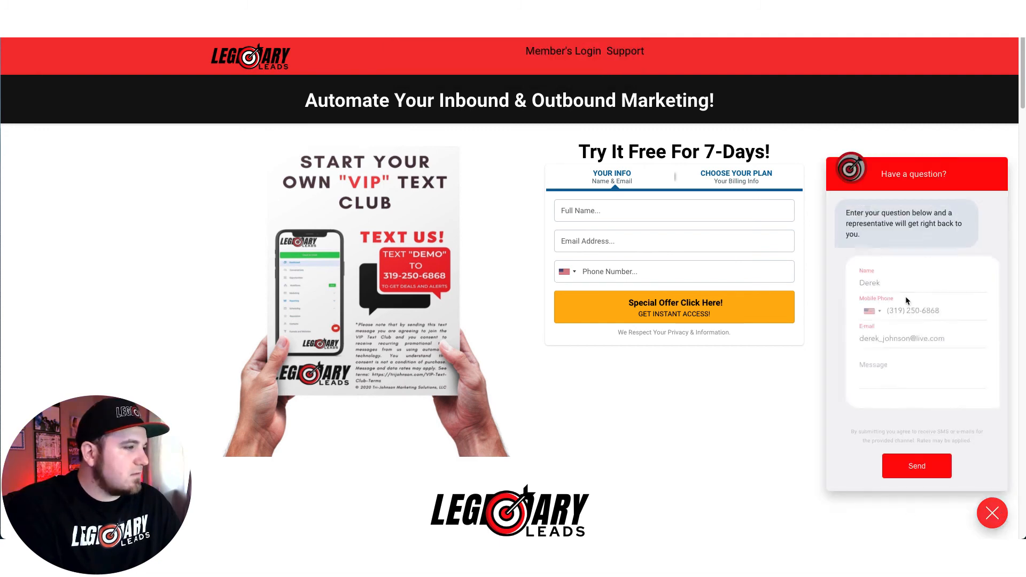
pyautogui.click(917, 372)
pyautogui.write('Testing the')
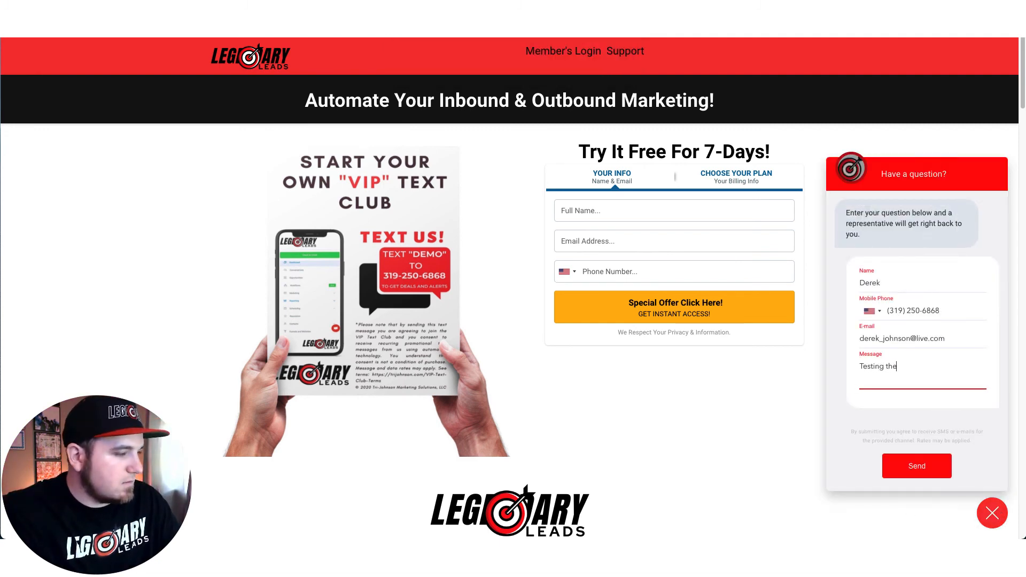
pyautogui.write(' chat widget alert!')
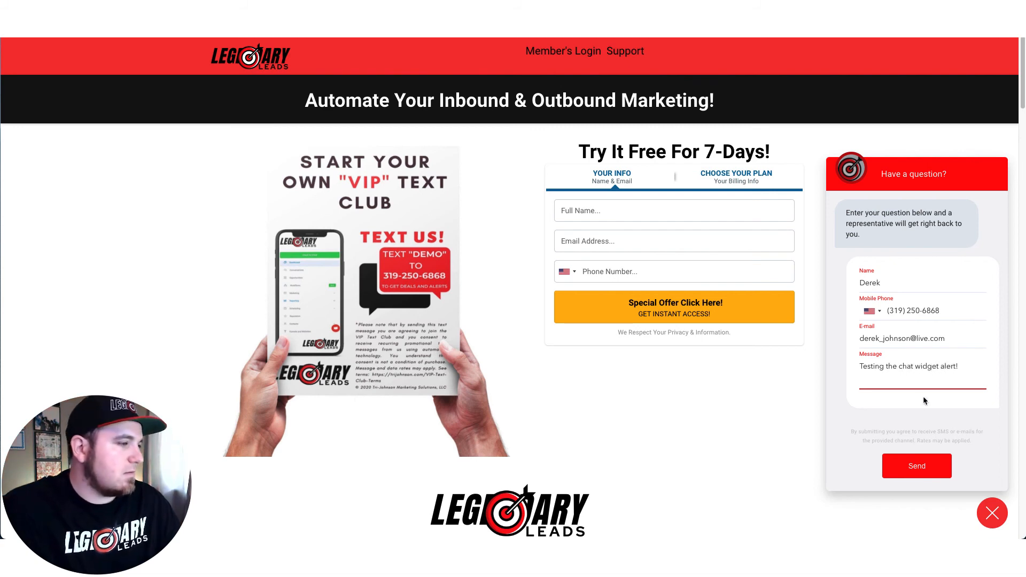
pyautogui.click(917, 461)
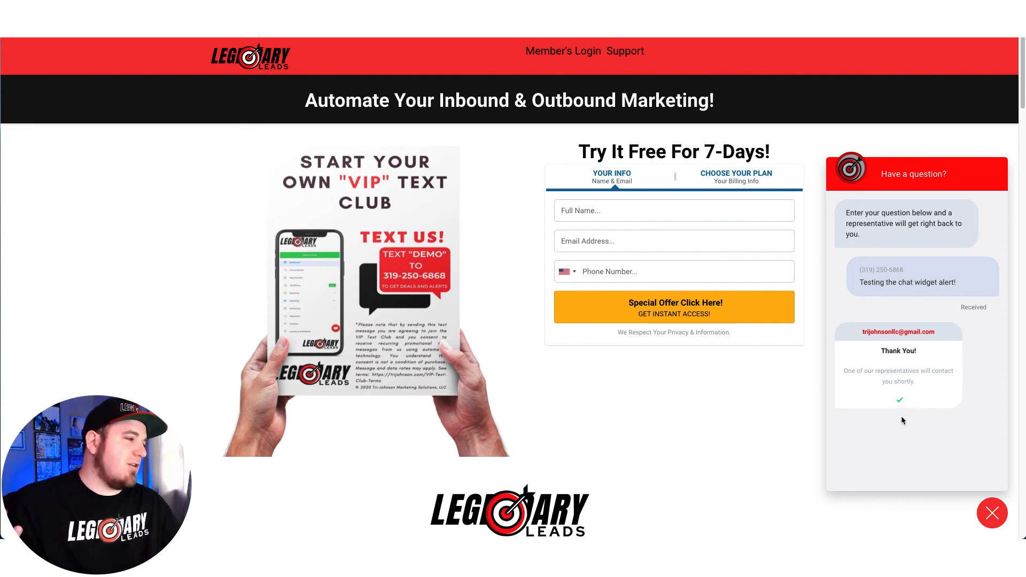
pyautogui.click(995, 518)
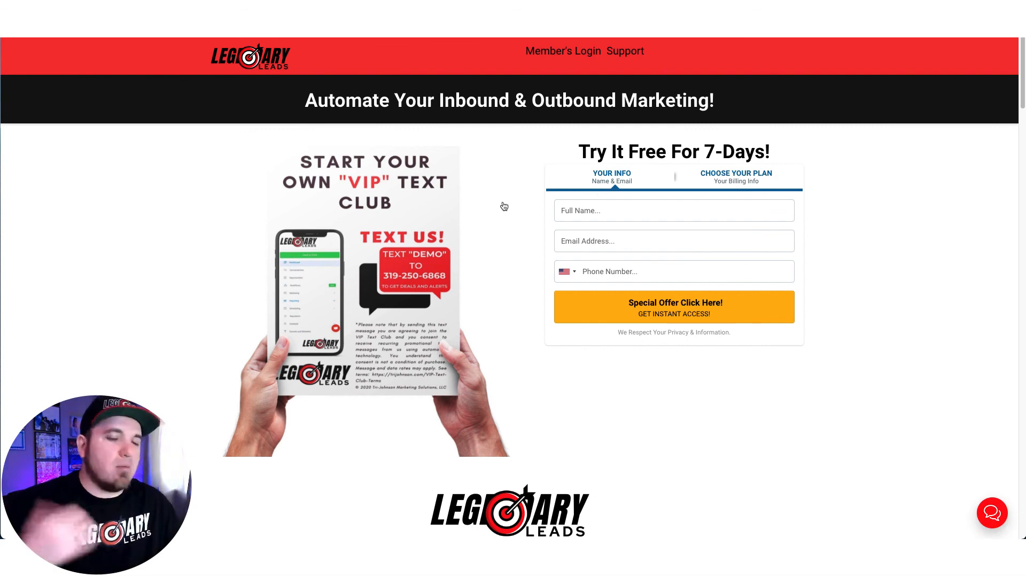